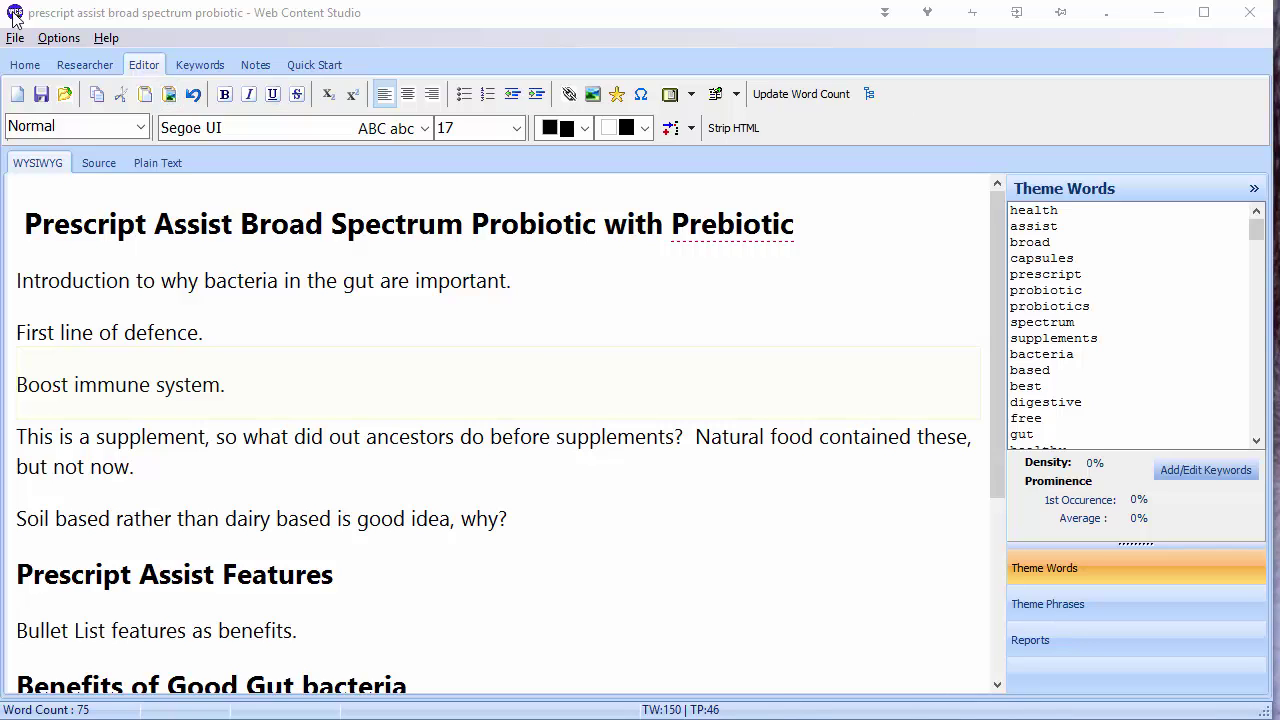
# Step: Switch from the article draft to the Researcher tab's empty scratch pad
pyautogui.click(99, 68)
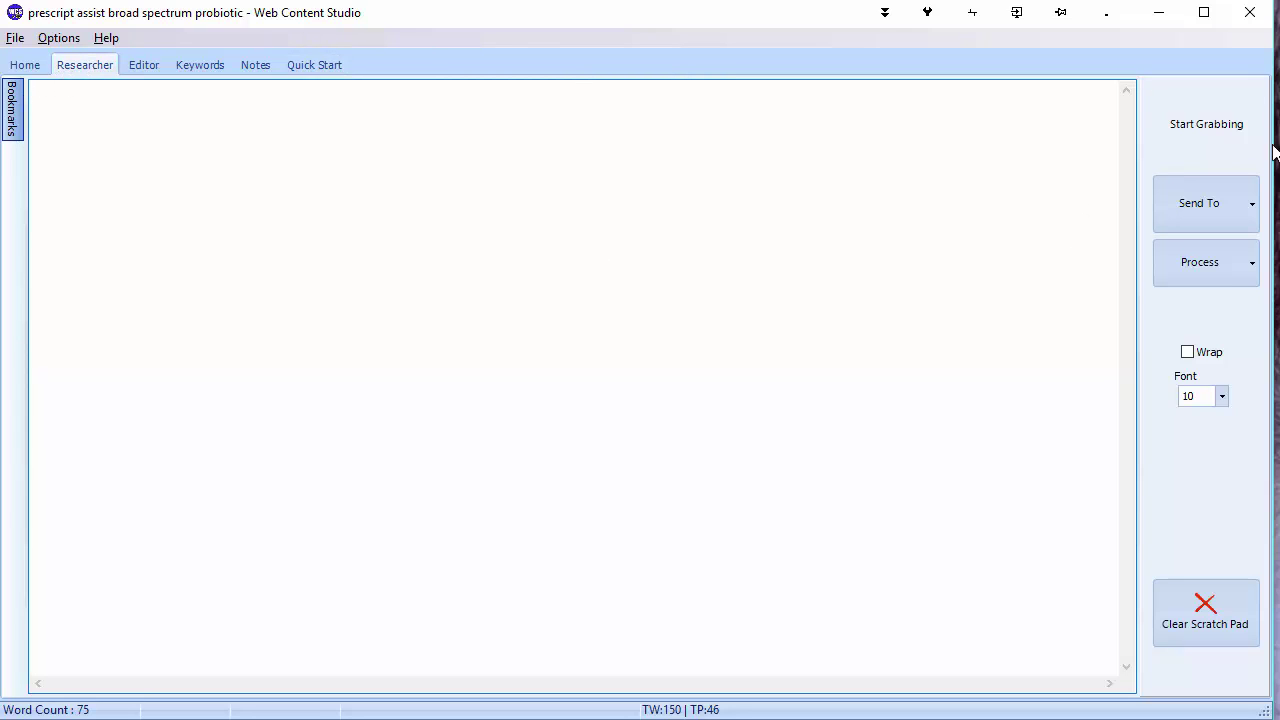
# Step: Turn on Start Grabbing and bring the Chrome product page onto the screen
pyautogui.click(1197, 128)
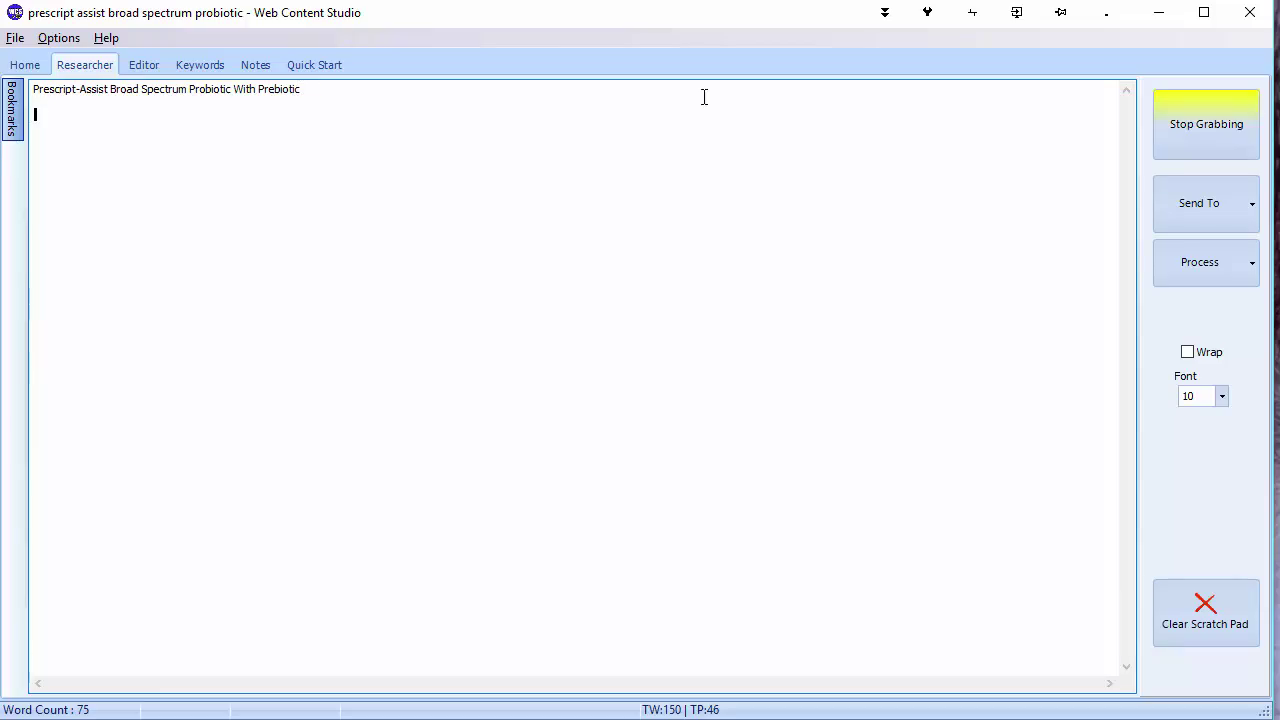
pyautogui.moveTo(1060, 10); pyautogui.dragTo(568, 344)
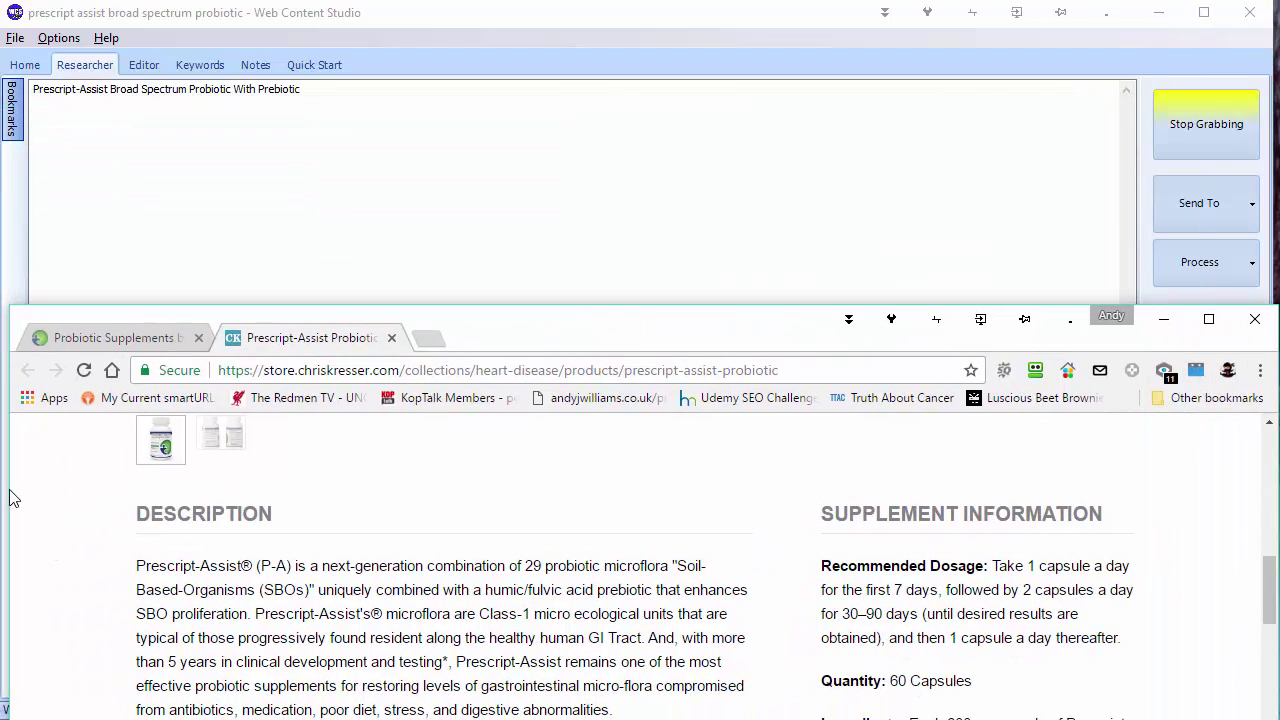
# Step: Narrow and centre the Chrome window over the scratch pad, scrolling down to Ingredients
pyautogui.moveTo(10, 488); pyautogui.dragTo(622, 480)
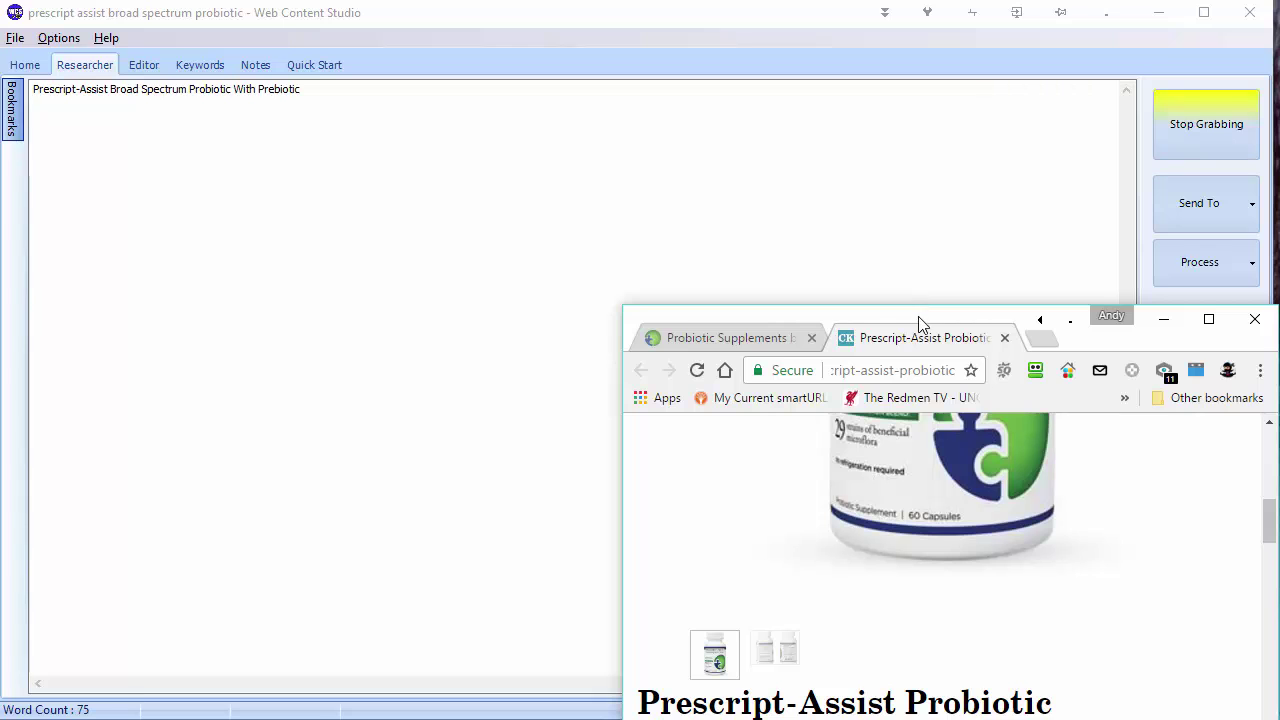
pyautogui.moveTo(900, 314); pyautogui.dragTo(550, 168)
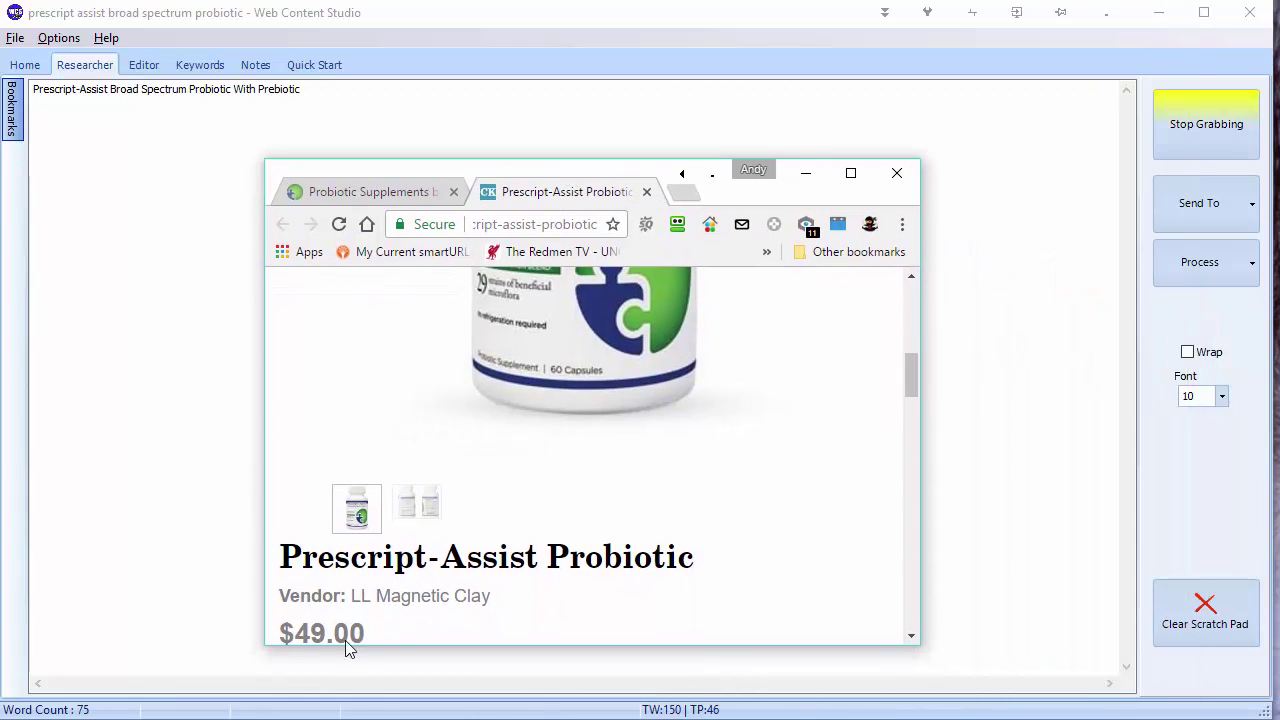
pyautogui.moveTo(922, 335); pyautogui.dragTo(1265, 335)
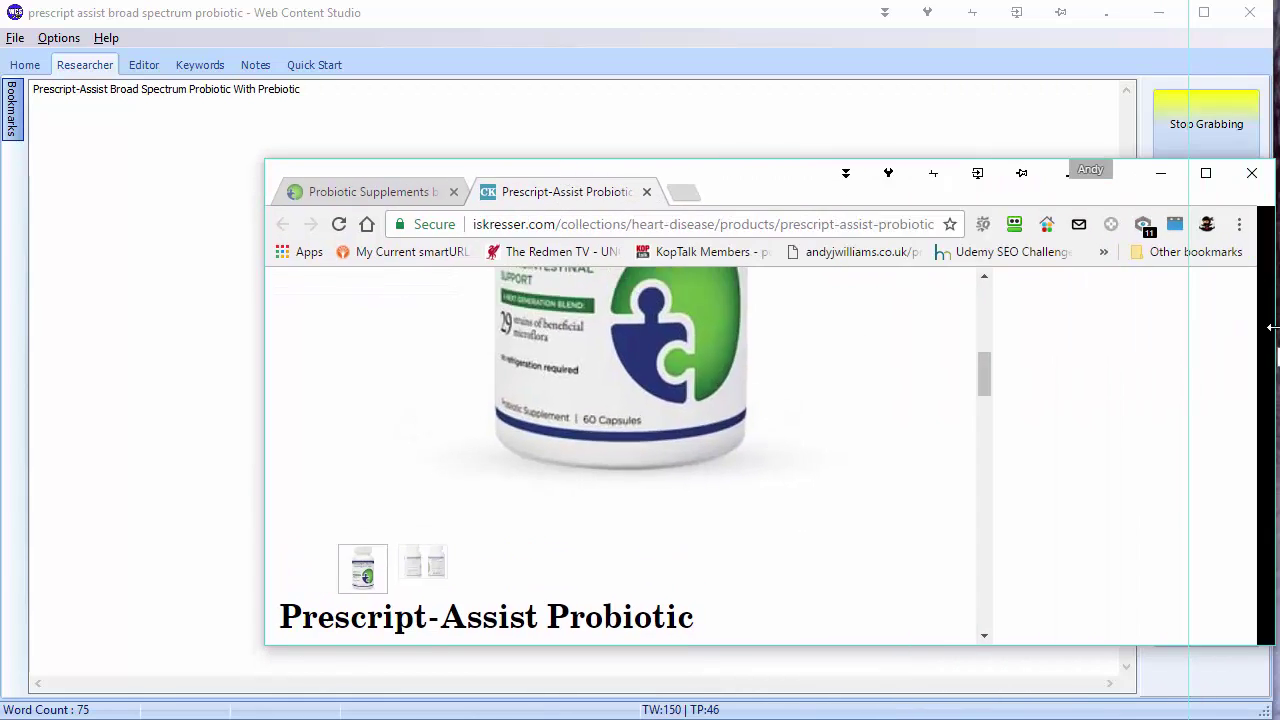
pyautogui.scroll(-2, 1258, 420)
pyautogui.scroll(-4, 1258, 425)
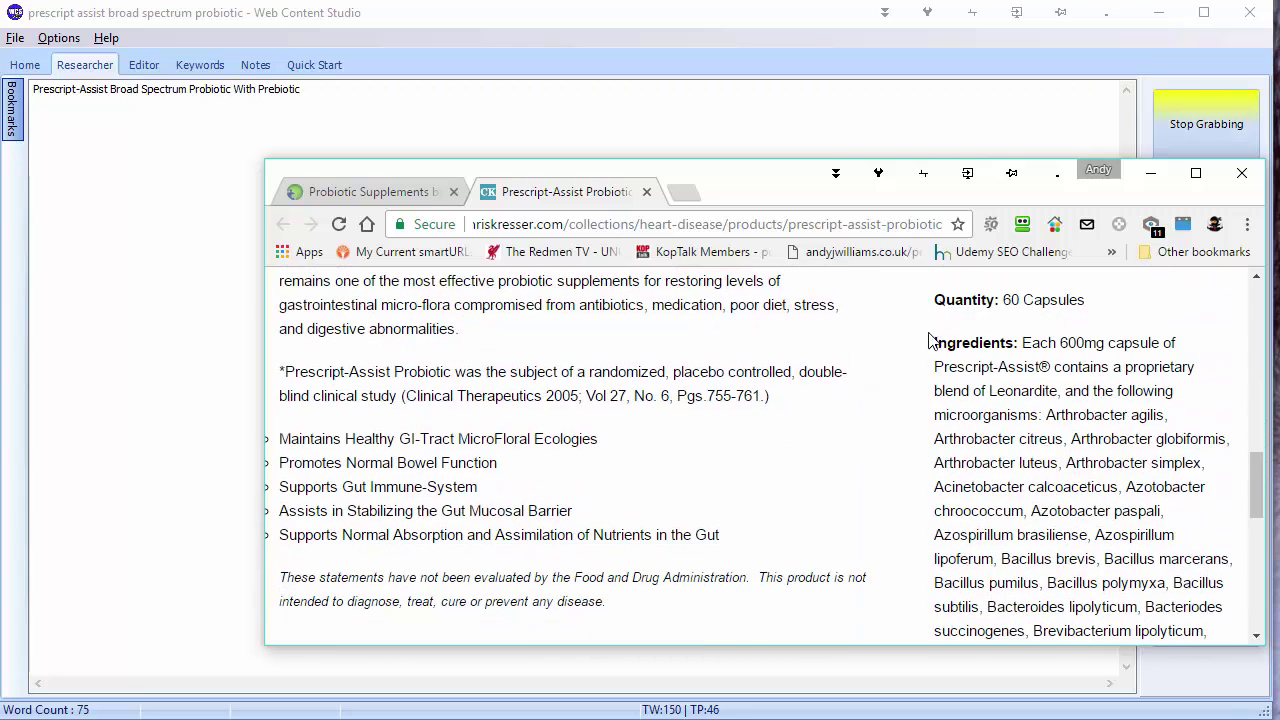
# Step: Copy the full 'Ingredients: Each 600mg capsule of Prescript-Assist®…' paragraph into the scratch pad
pyautogui.moveTo(932, 343); pyautogui.dragTo(1090, 535)
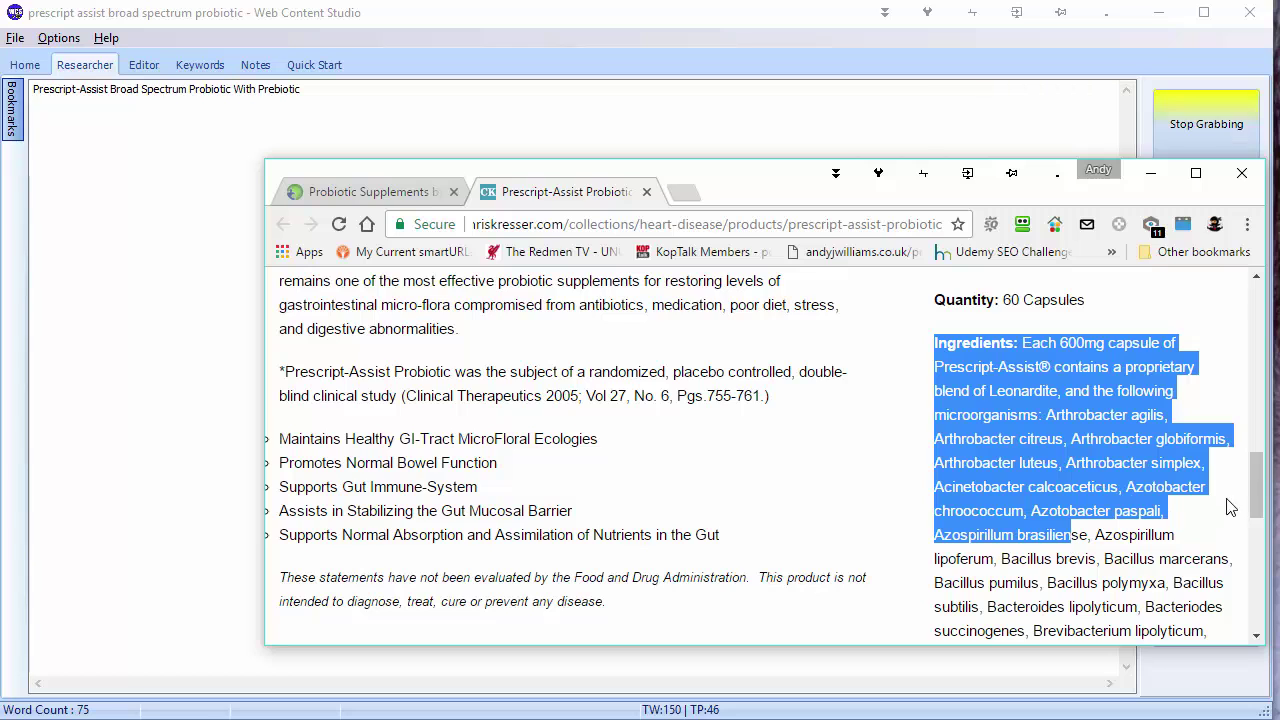
pyautogui.scroll(-3, 1214, 538)
pyautogui.moveTo(1214, 538); pyautogui.dragTo(1196, 536)
pyautogui.rightClick(1088, 382)
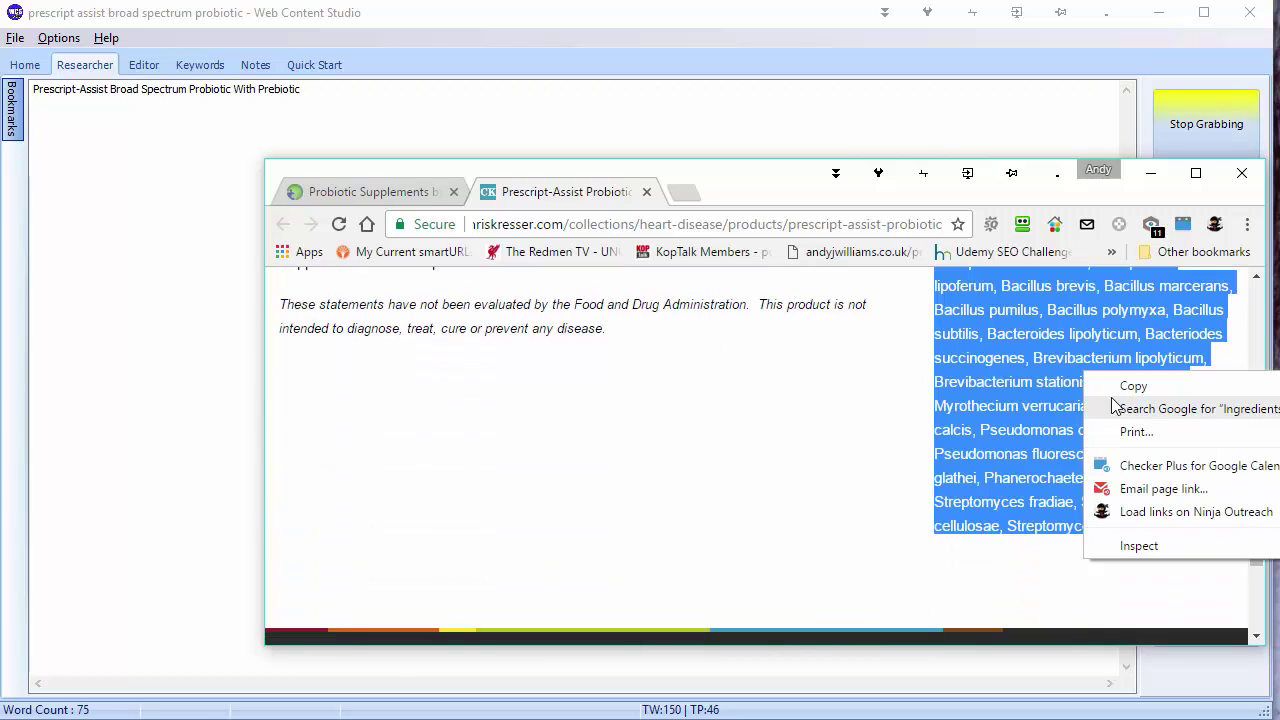
pyautogui.click(1122, 382)
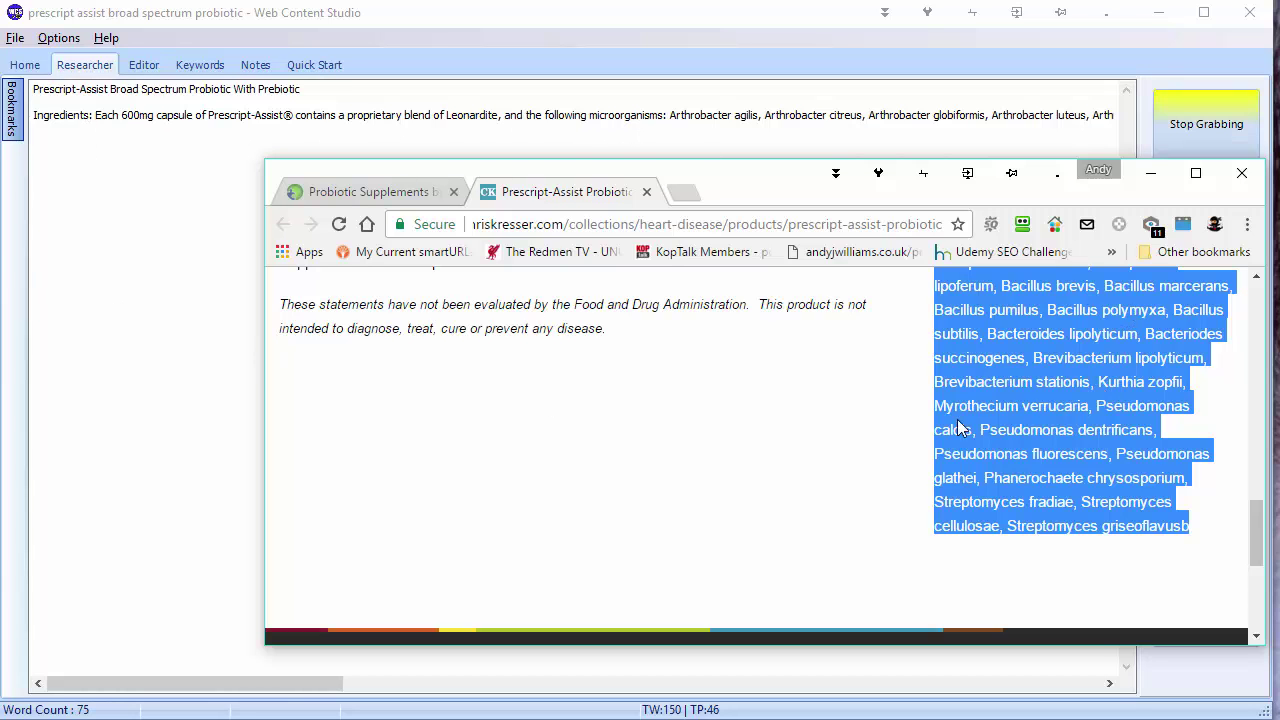
pyautogui.scroll(10, 760, 450)
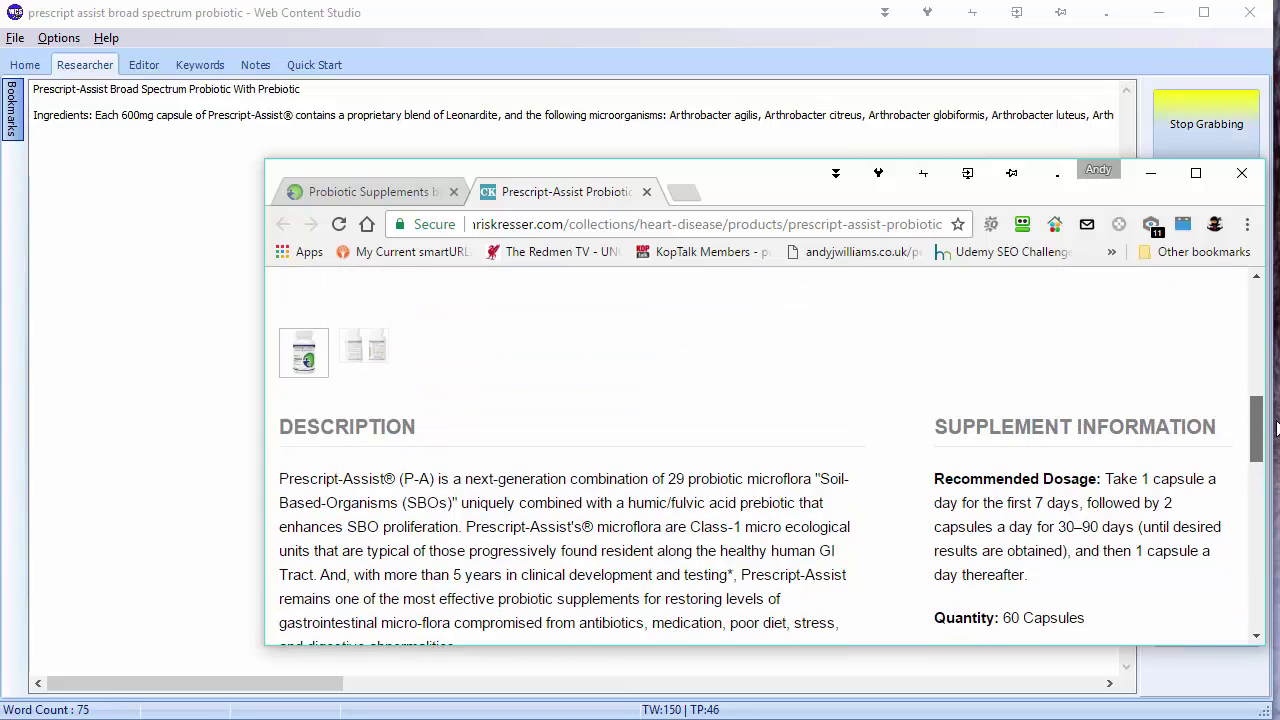
pyautogui.scroll(-1, 760, 450)
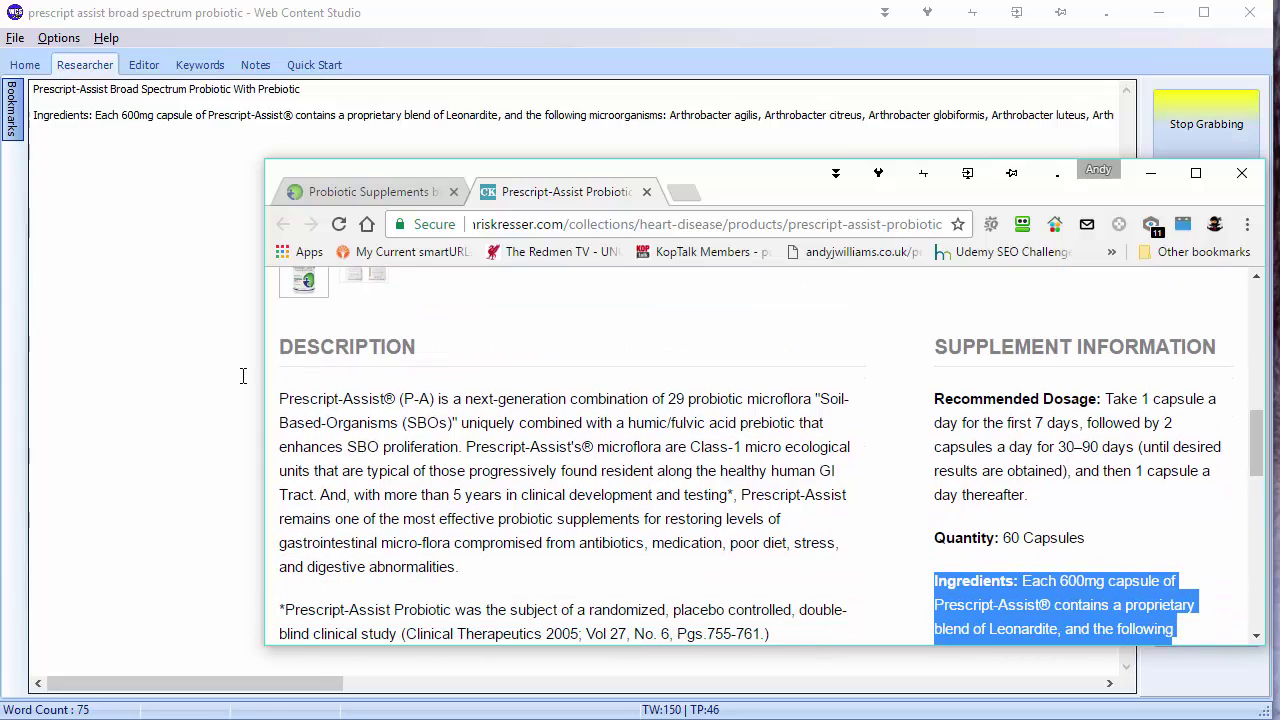
# Step: Copy the Description's opening sentence through 'Soil-Based-Organisms (SBOs)' into the scratch pad
pyautogui.moveTo(279, 399); pyautogui.dragTo(745, 402)
pyautogui.moveTo(595, 405); pyautogui.dragTo(452, 430)
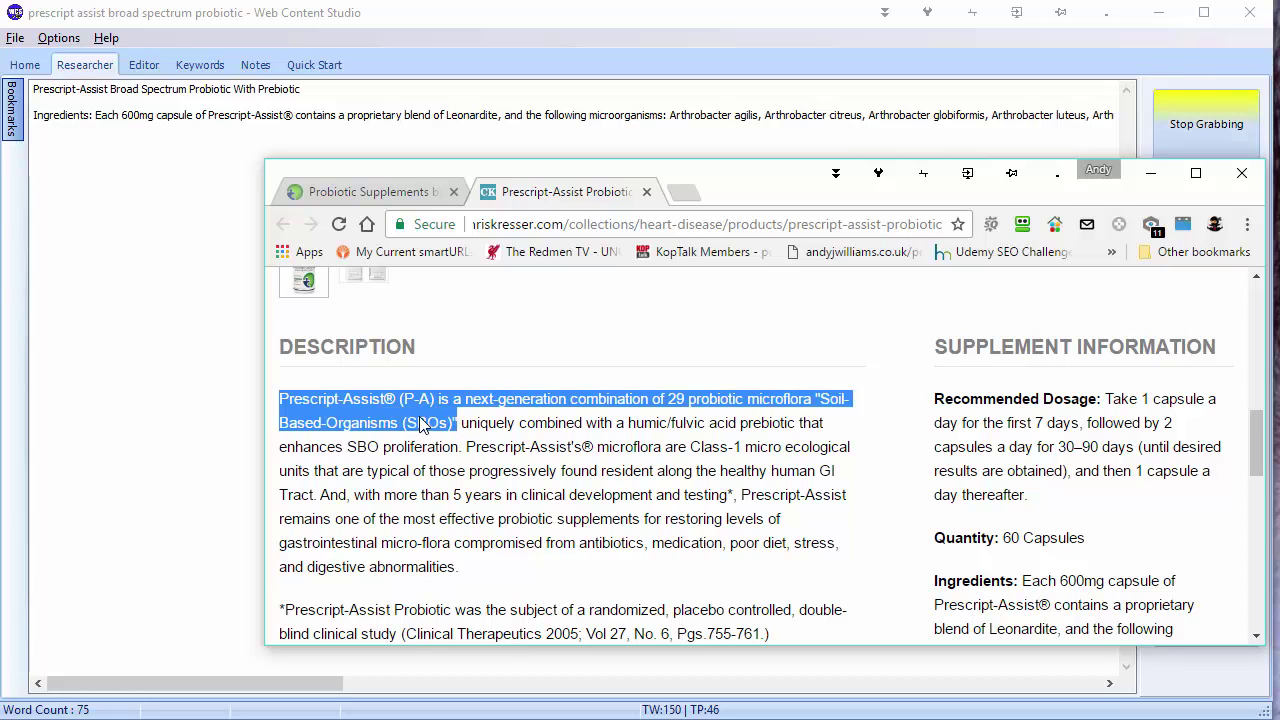
pyautogui.rightClick(424, 422)
pyautogui.click(440, 438)
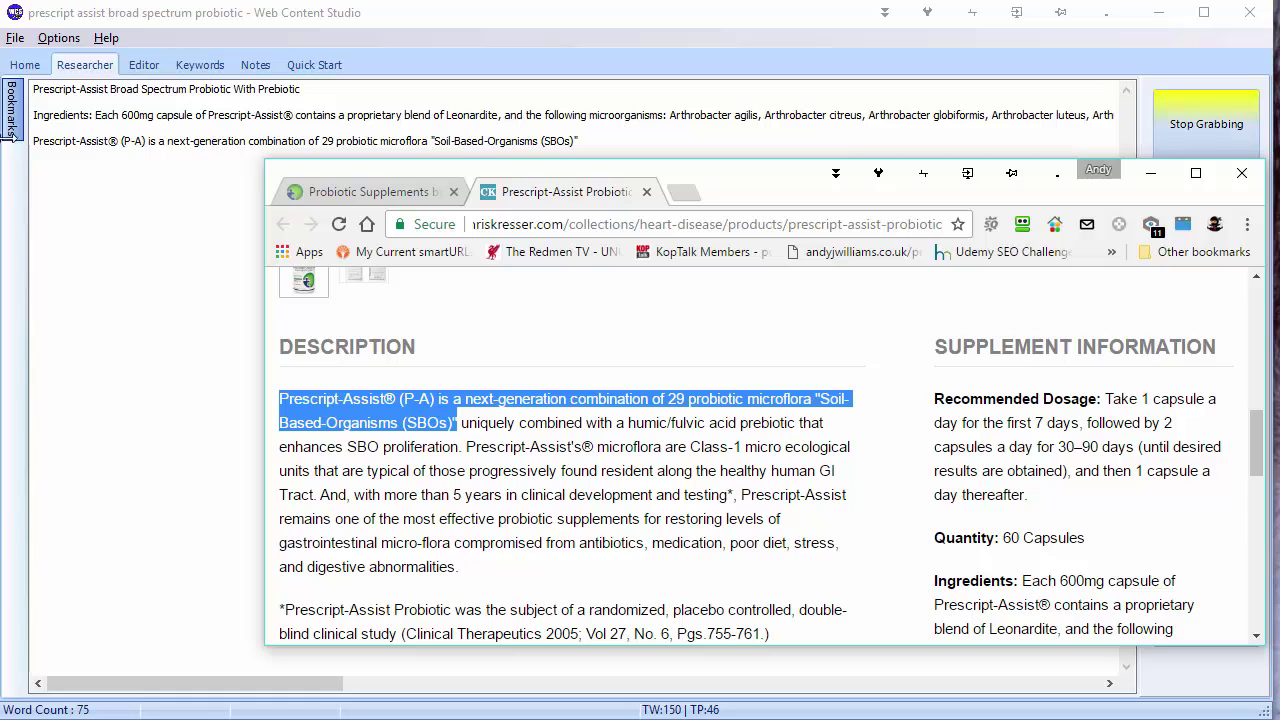
# Step: Copy the five benefit bullet points into the scratch pad
pyautogui.scroll(-2, 624, 470)
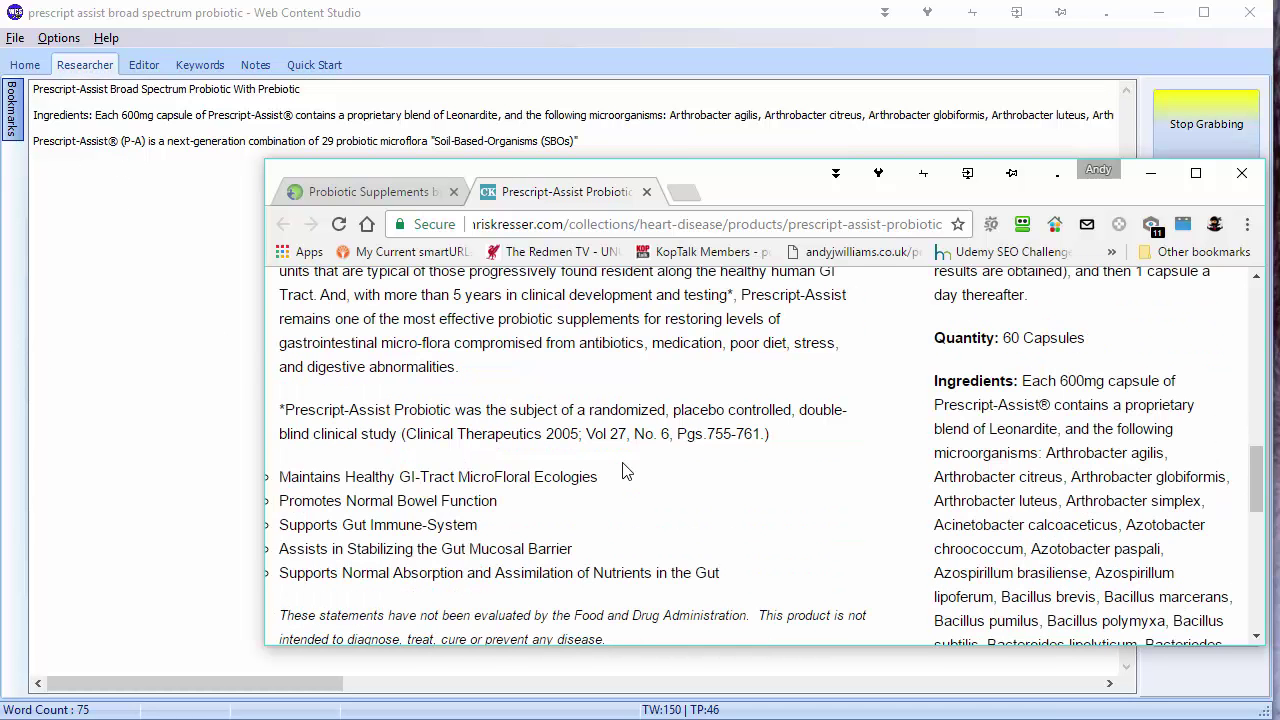
pyautogui.moveTo(732, 585); pyautogui.dragTo(268, 484)
pyautogui.rightClick(366, 485)
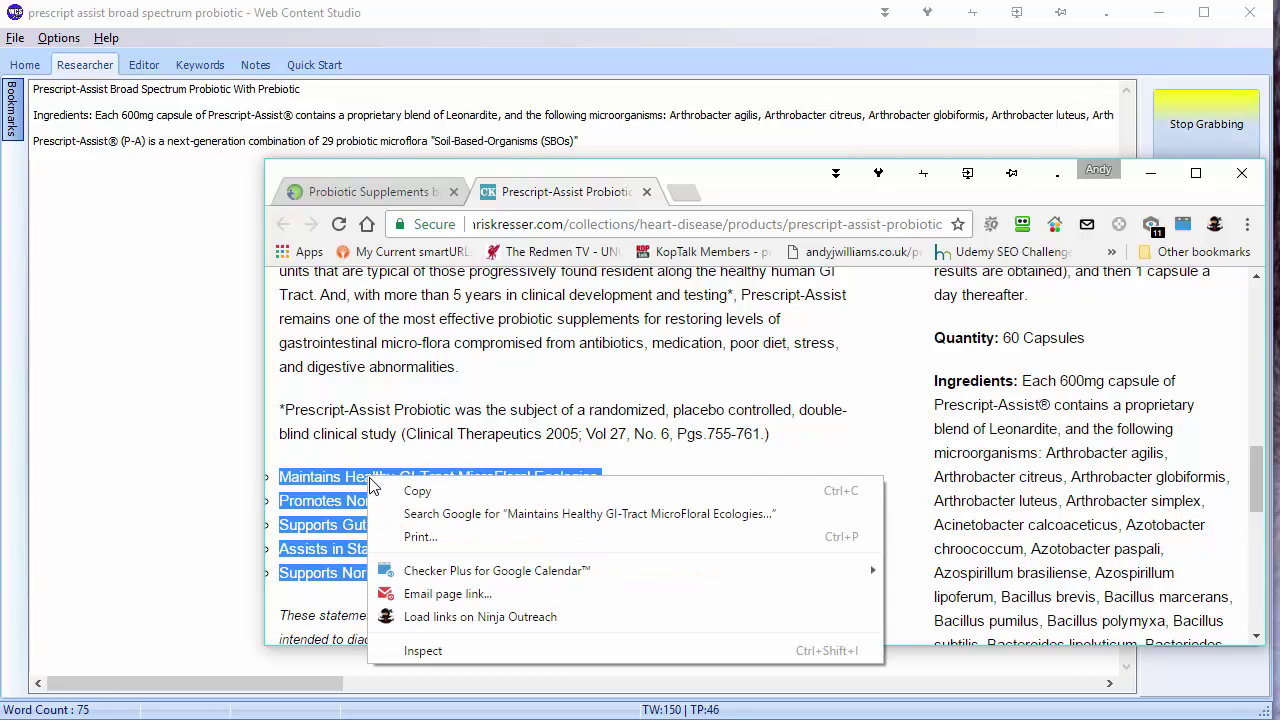
pyautogui.click(388, 495)
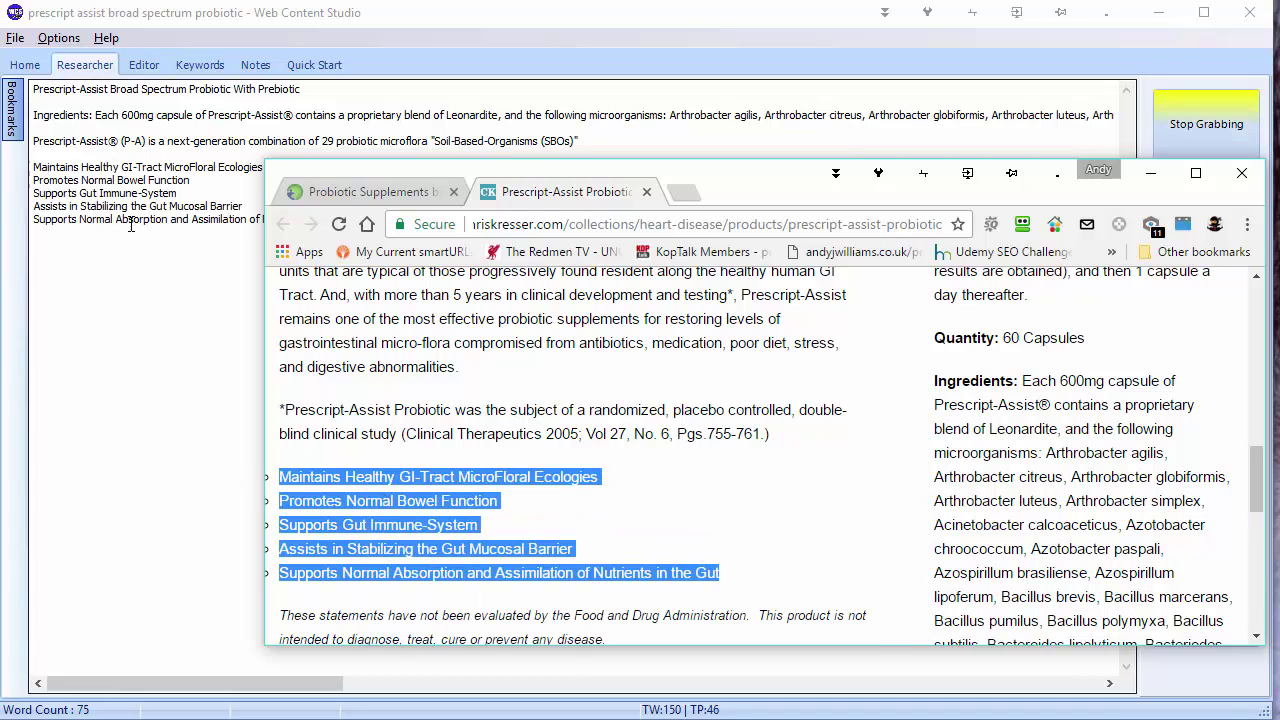
# Step: Copy the eight 'Why is Prescript-Assist a better choice?' points from the Probiotic Supplements page, then close Chrome
pyautogui.click(398, 192)
pyautogui.click(646, 191)
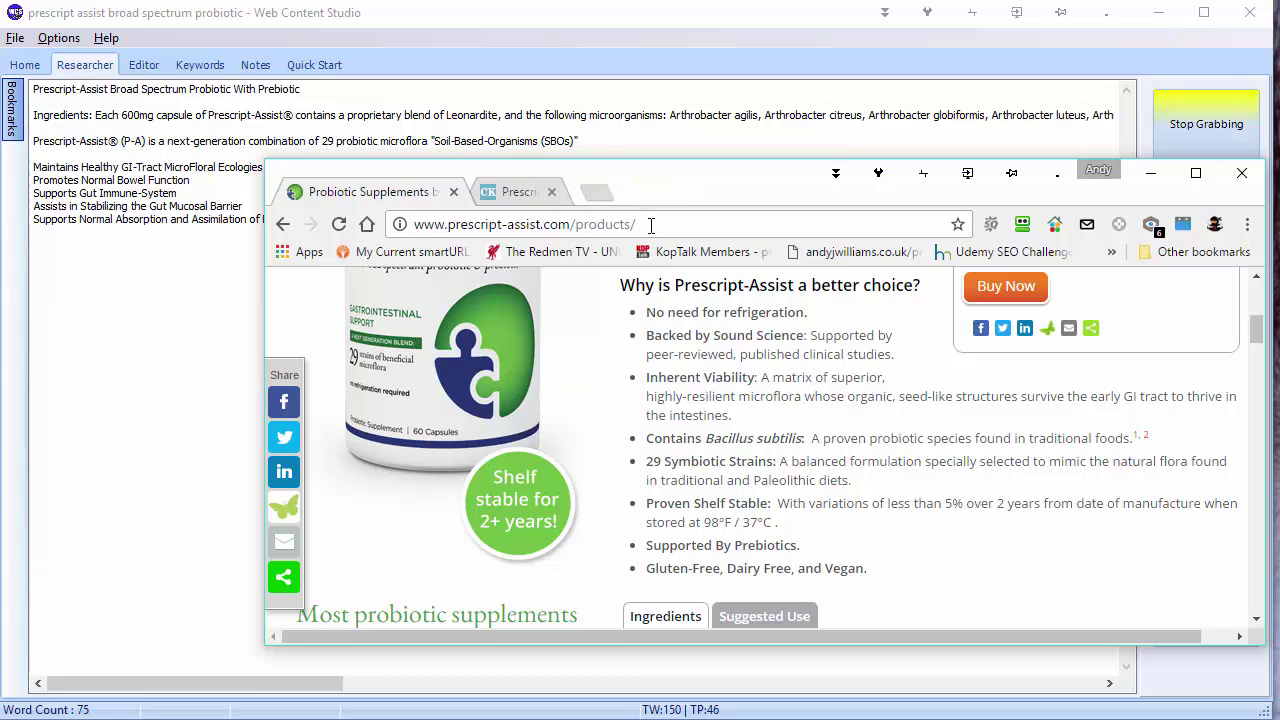
pyautogui.moveTo(646, 311); pyautogui.dragTo(906, 565)
pyautogui.hotkey('ctrl', 'c')
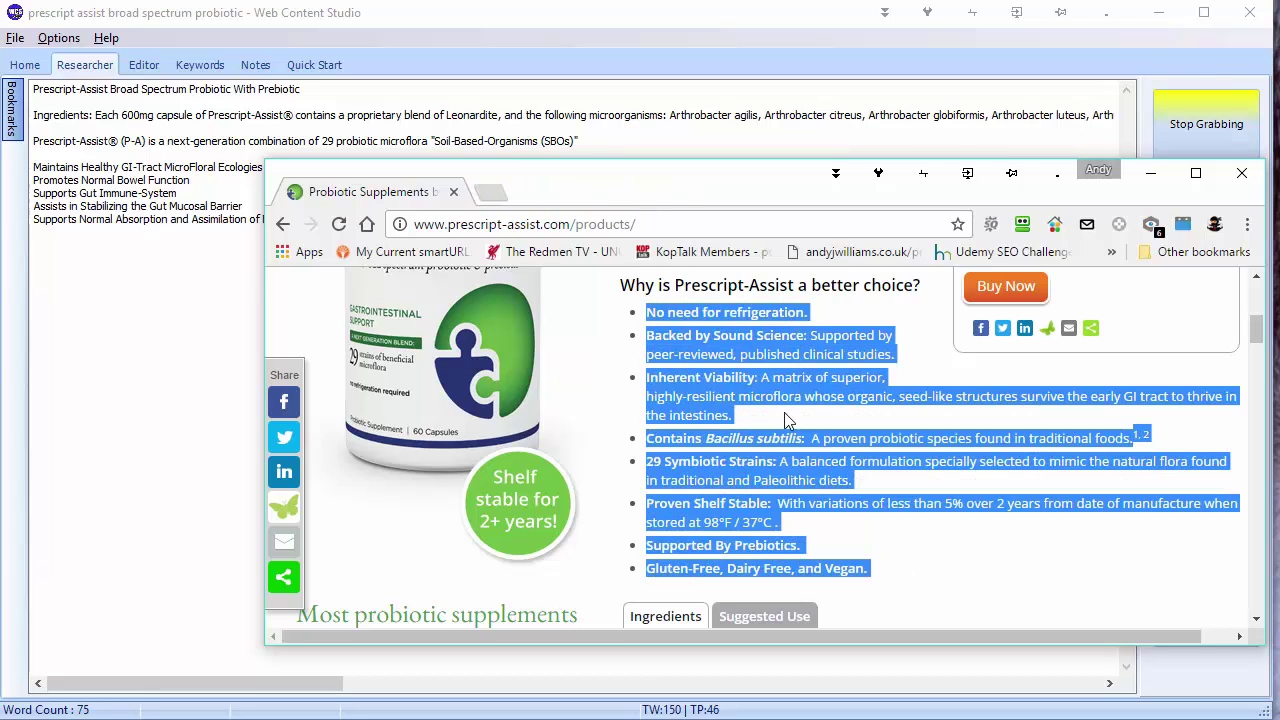
pyautogui.rightClick(790, 445)
pyautogui.click(808, 463)
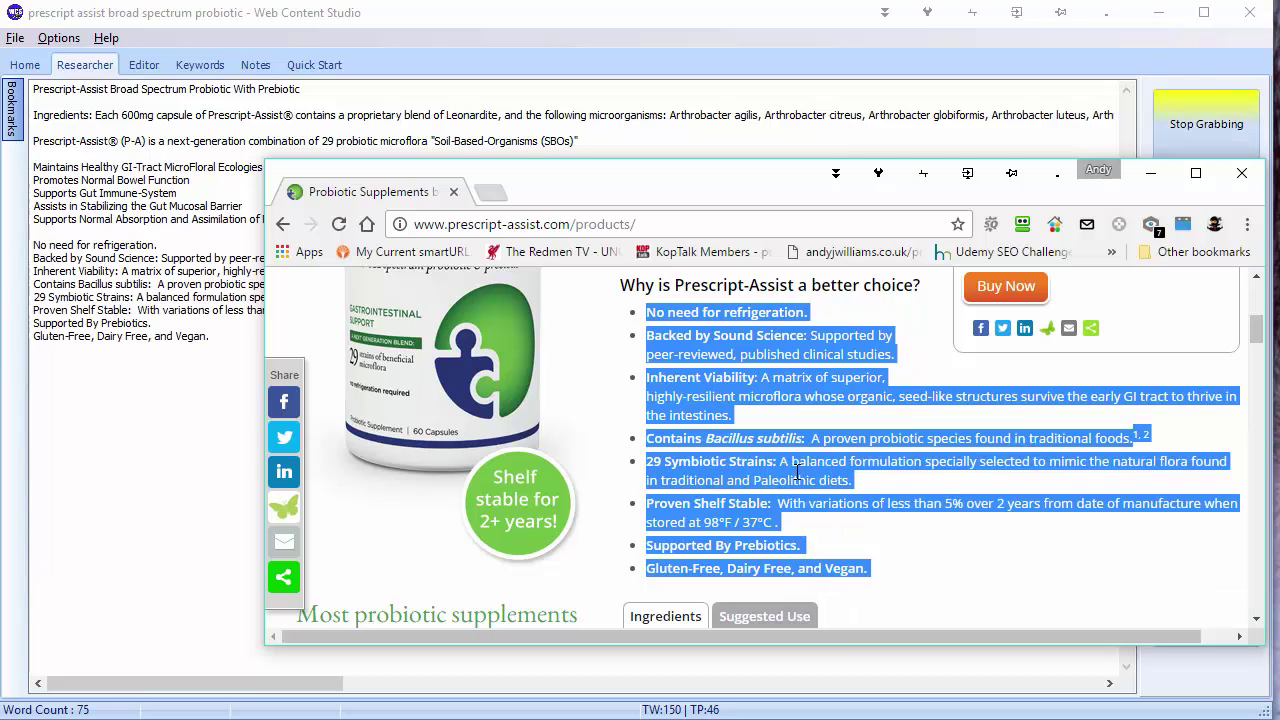
pyautogui.click(1238, 176)
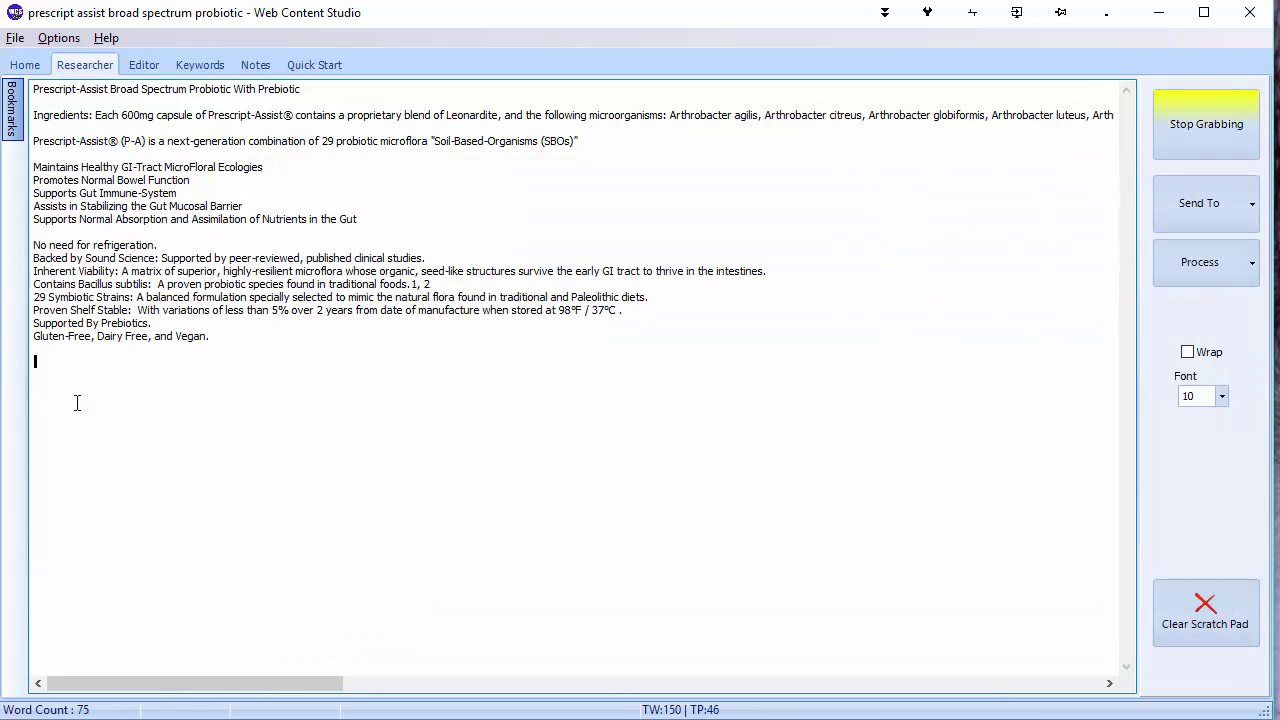
# Step: Switch Stop Grabbing back to Start Grabbing, keeping the collected notes
pyautogui.click(1207, 120)
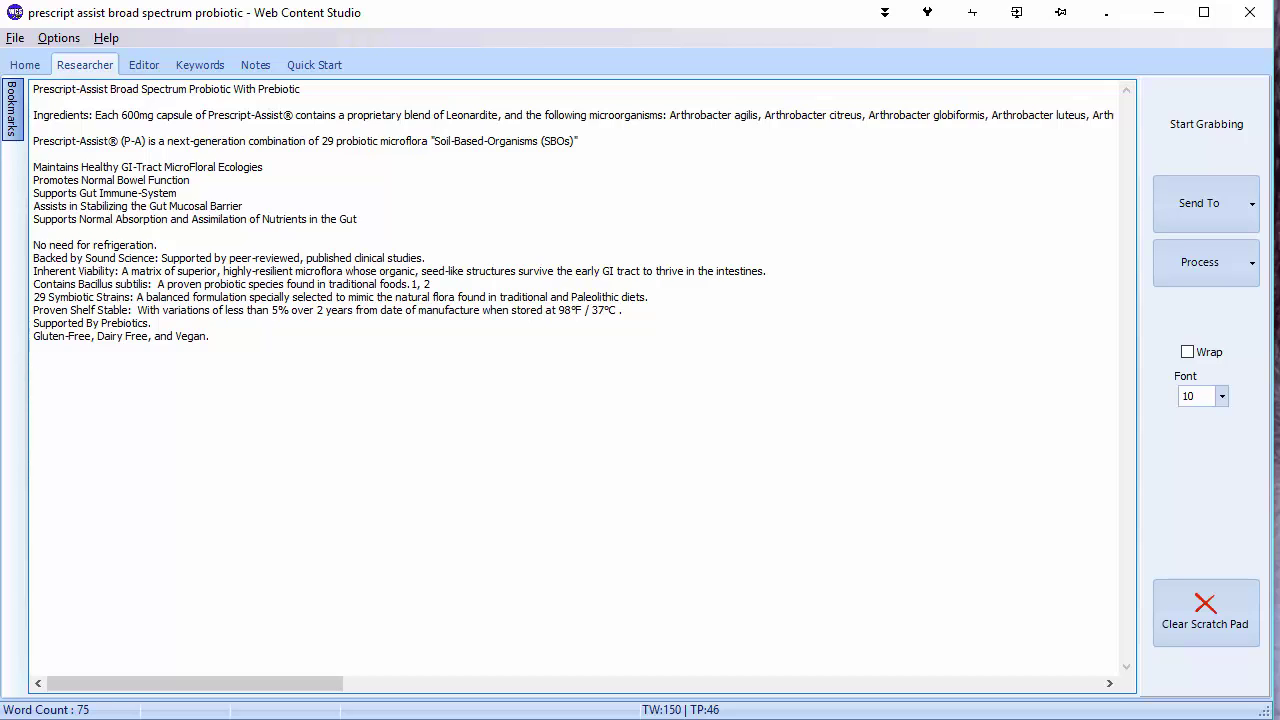
# Step: Compare the article draft with the Researcher notes, ending on the Editor tab
pyautogui.click(143, 66)
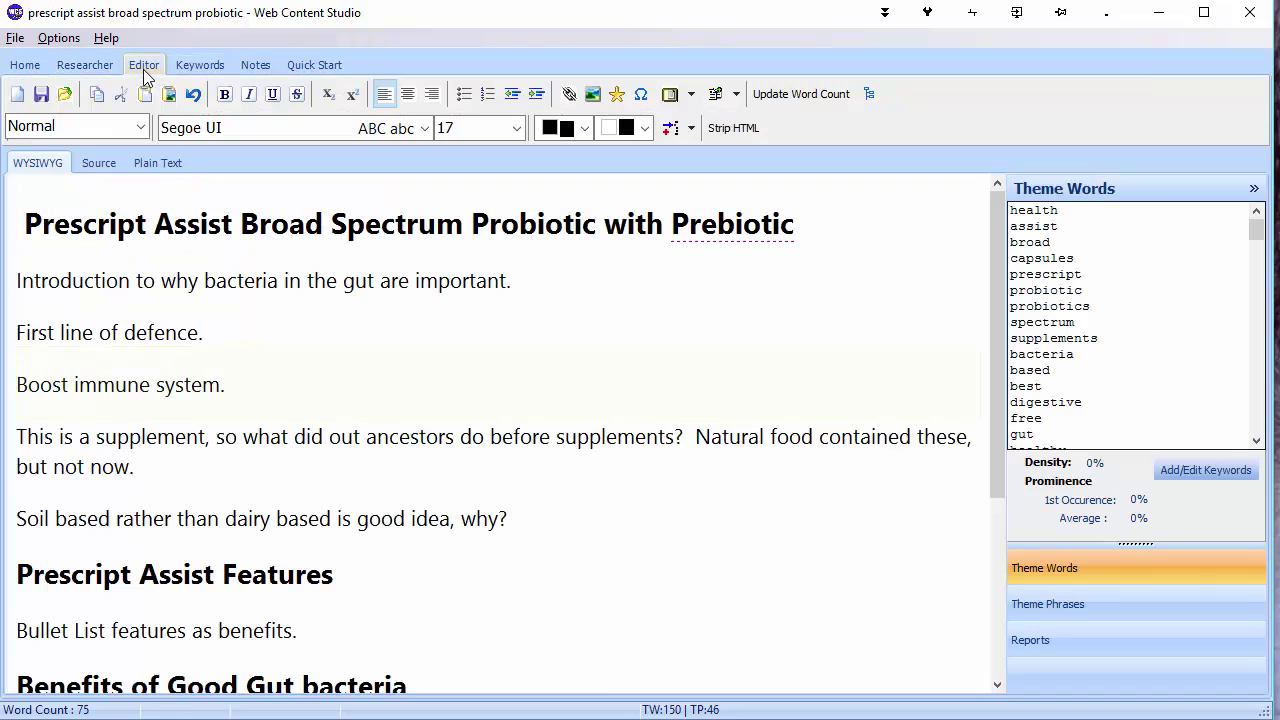
pyautogui.click(100, 65)
pyautogui.click(143, 65)
pyautogui.click(88, 65)
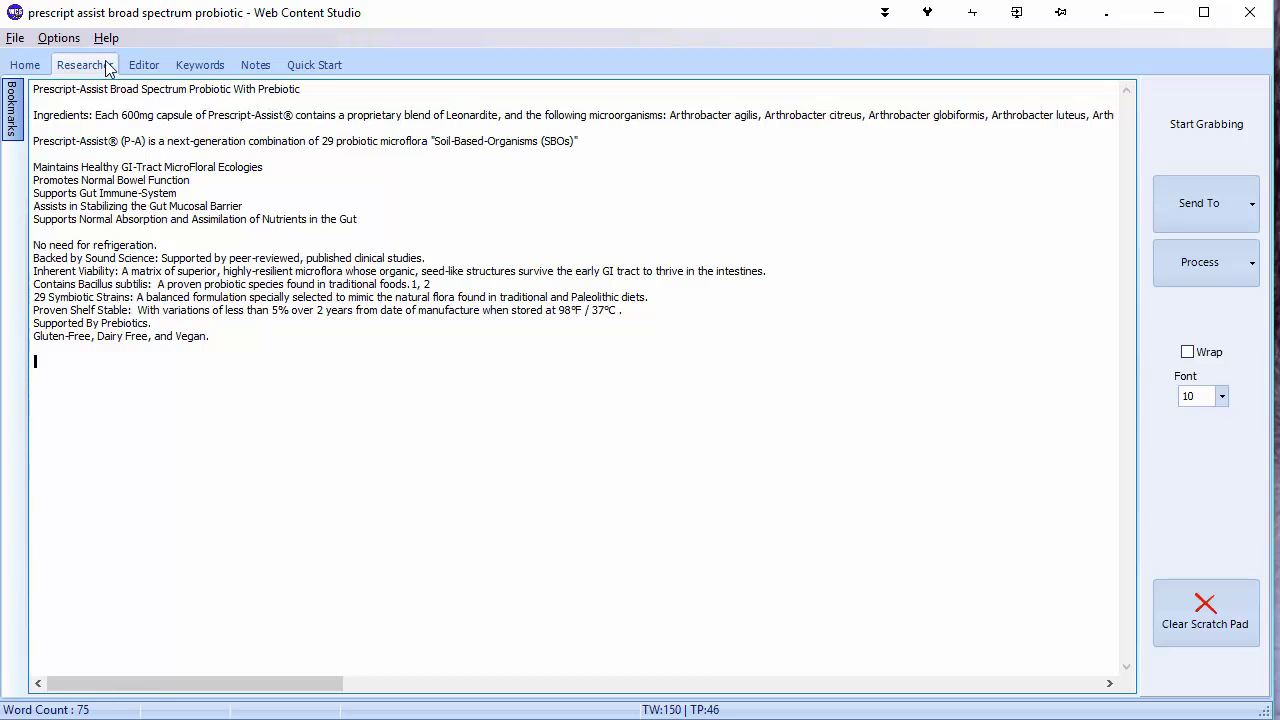
pyautogui.click(145, 66)
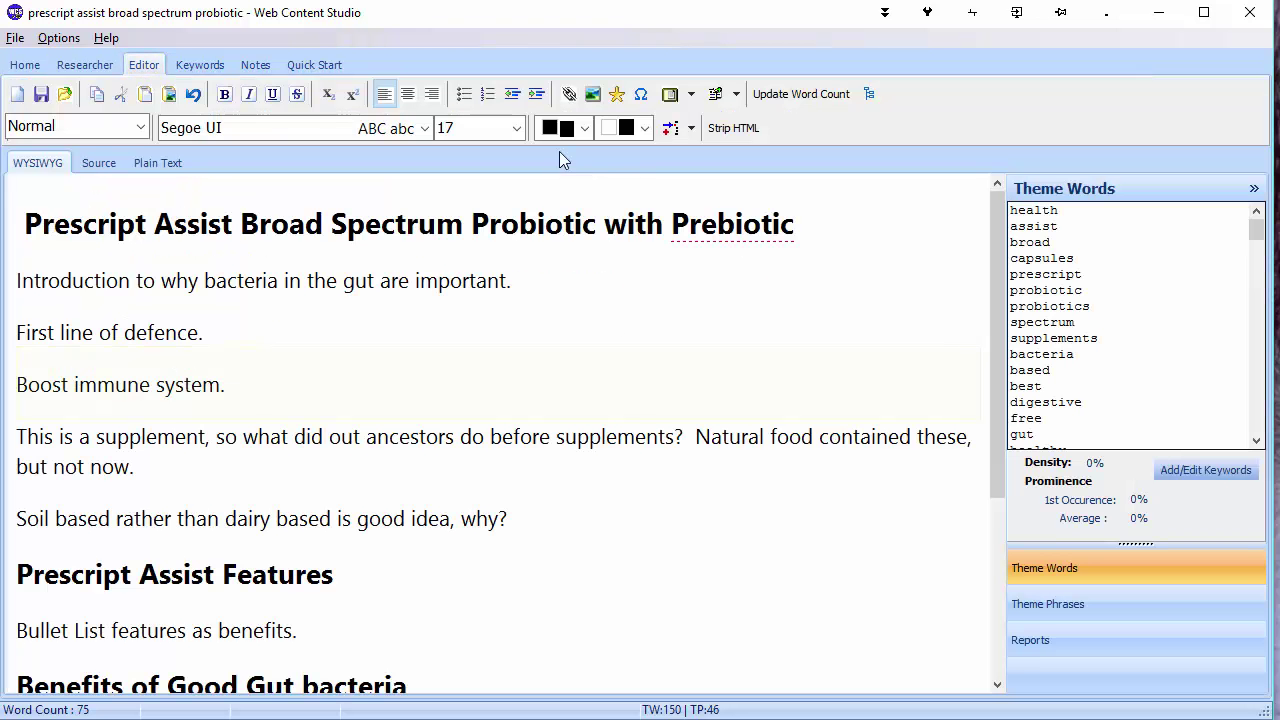
# Step: Open the Scratch Pad popup enlarged beside the article and select its microorganism names
pyautogui.click(618, 97)
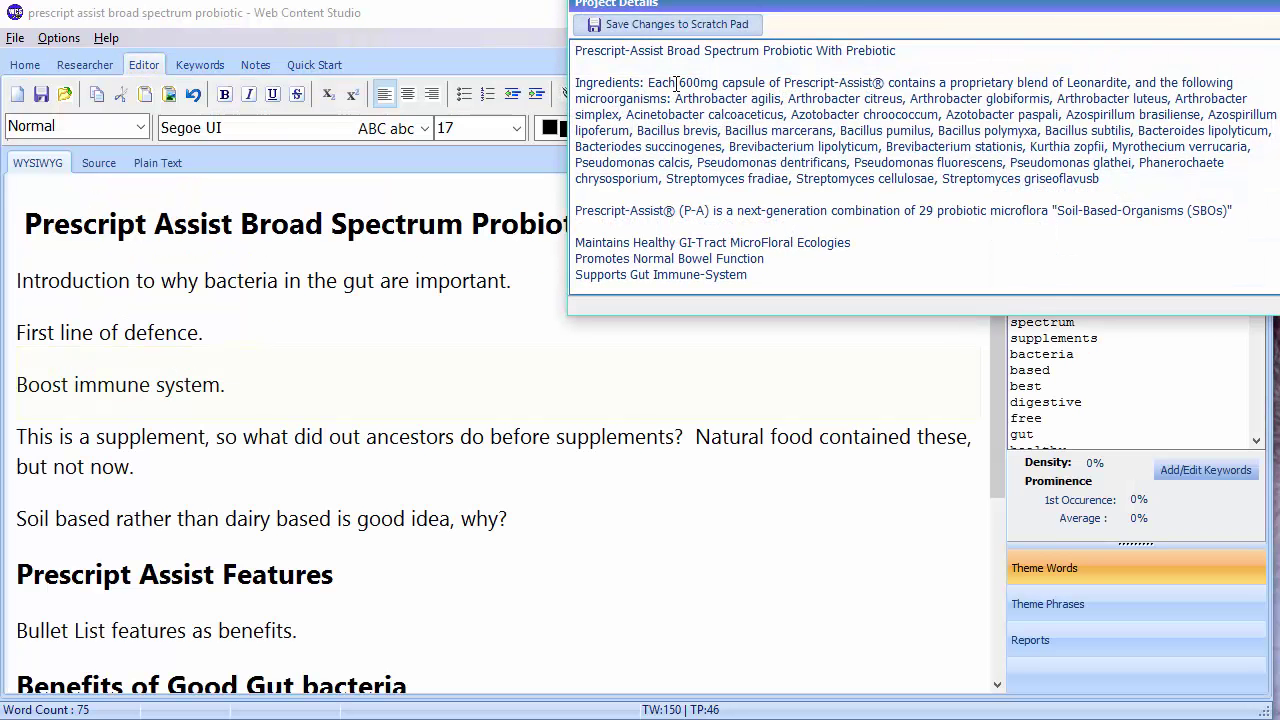
pyautogui.moveTo(868, 2); pyautogui.dragTo(724, 190)
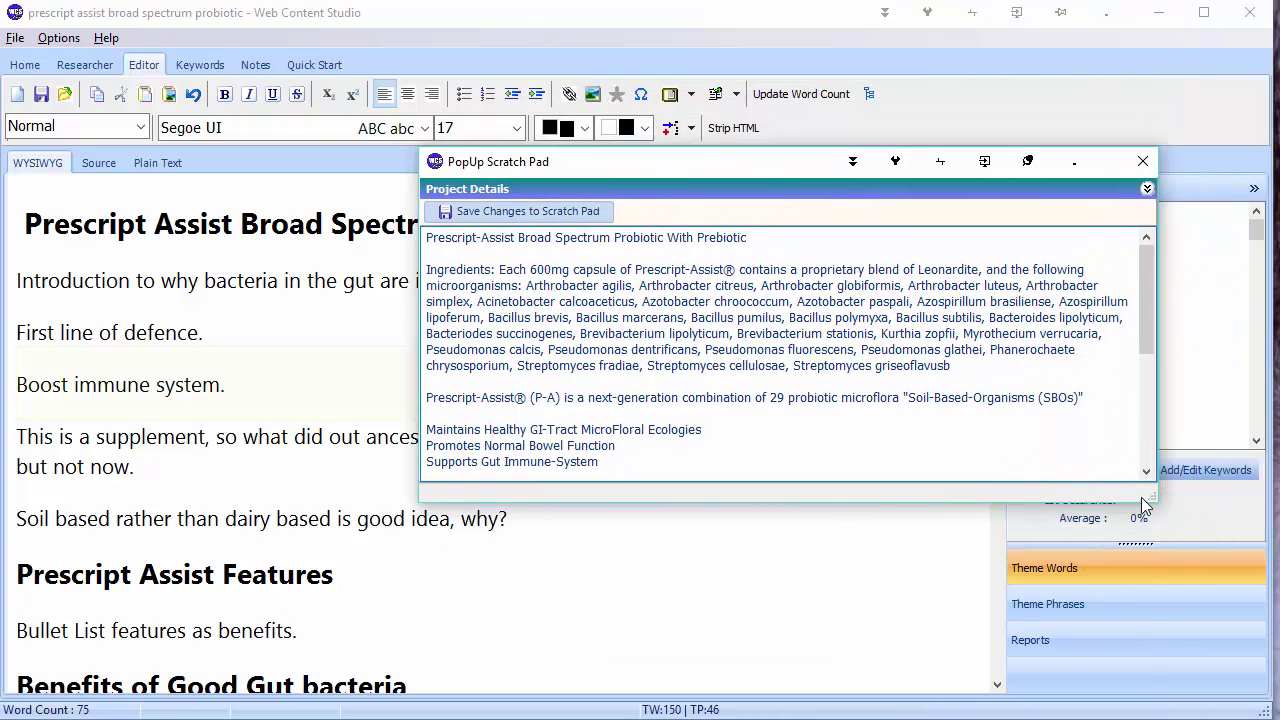
pyautogui.moveTo(1150, 497); pyautogui.dragTo(1150, 690)
pyautogui.moveTo(585, 175); pyautogui.dragTo(920, 216)
pyautogui.click(768, 22)
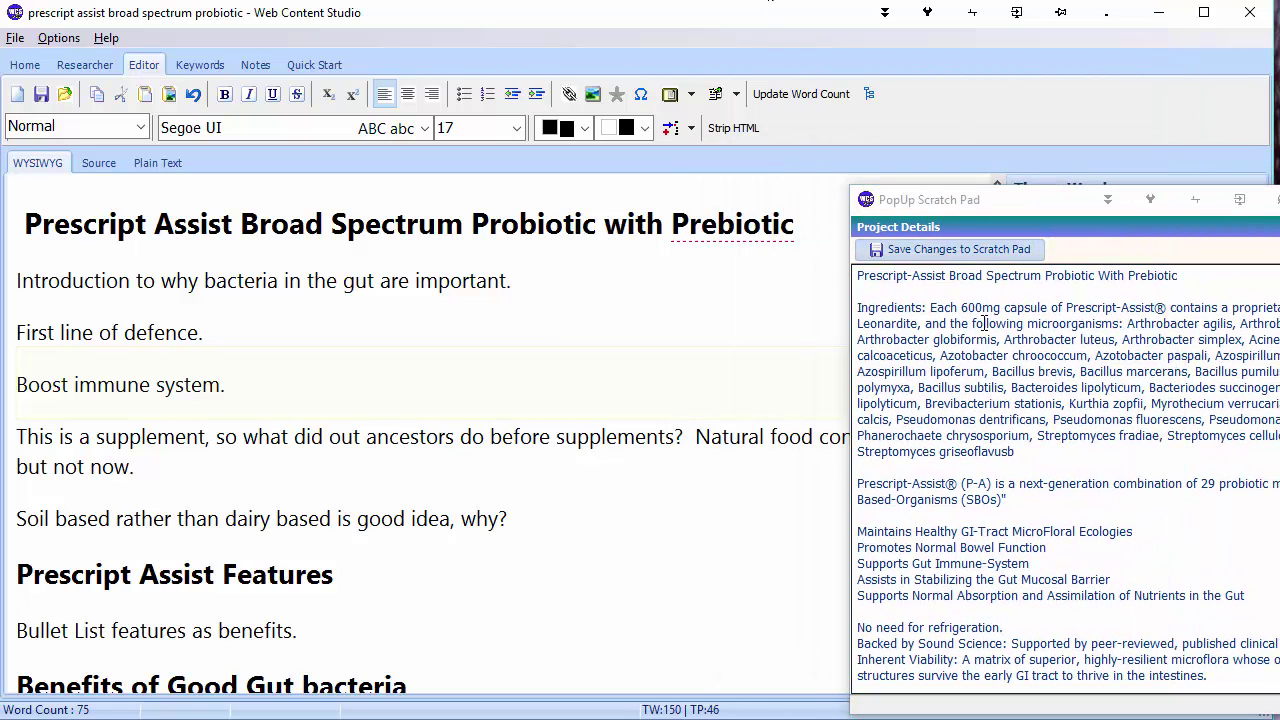
pyautogui.click(988, 417)
pyautogui.moveTo(1016, 451); pyautogui.dragTo(1127, 323)
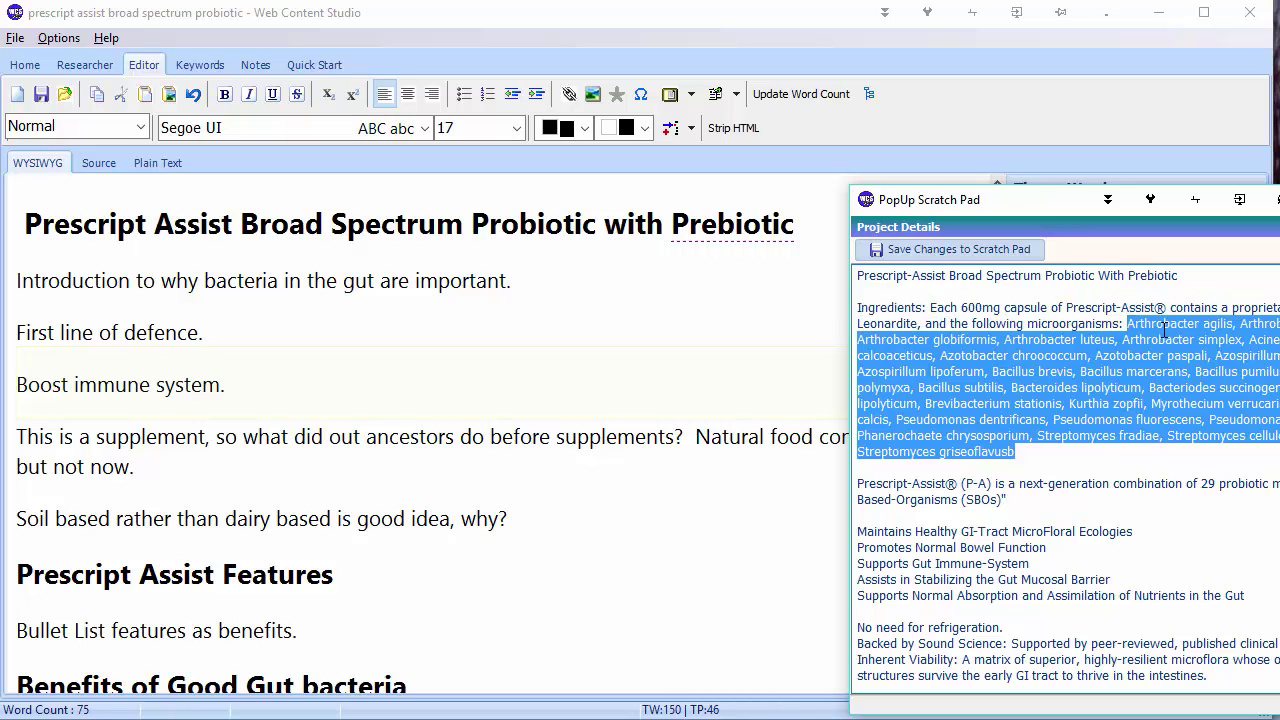
# Step: Copy the selected microorganism names from the scratch pad and scroll the article down
pyautogui.rightClick(1163, 331)
pyautogui.click(1043, 394)
pyautogui.click(400, 436)
pyautogui.scroll(-2, 395, 410)
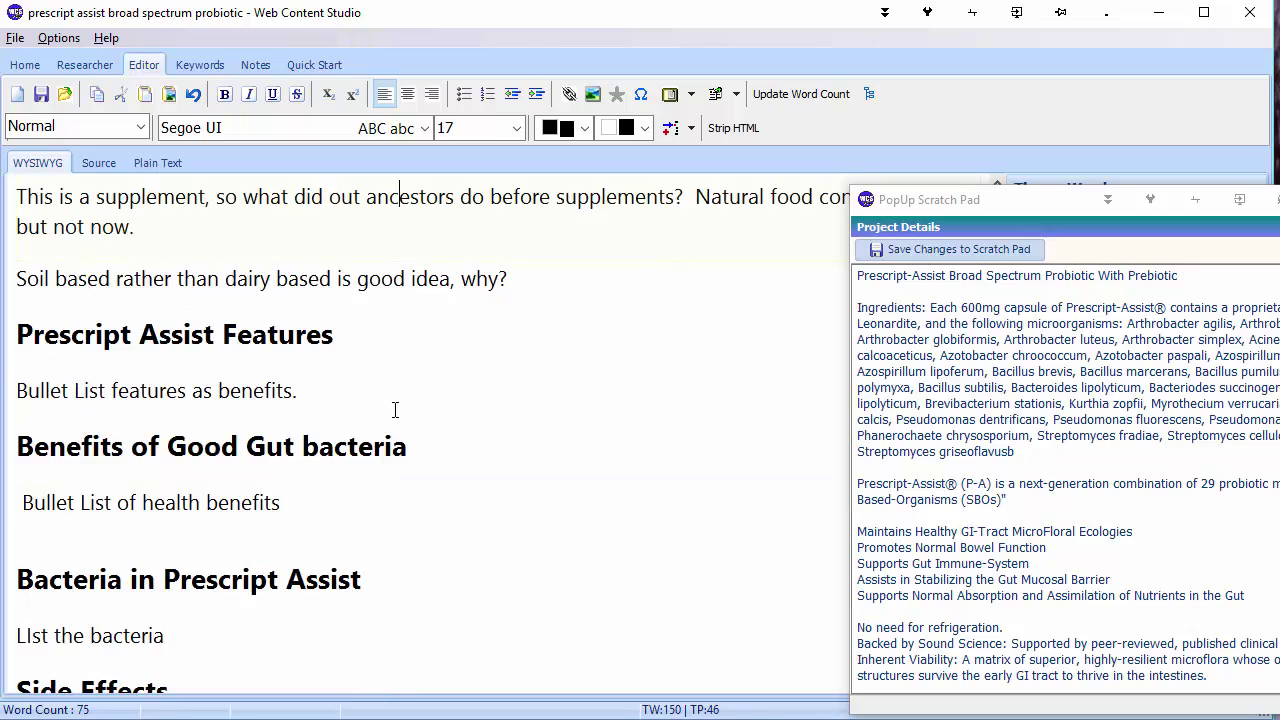
pyautogui.scroll(-1, 395, 410)
# Step: Replace the 'LIst the bacteria' placeholder with the pasted bacteria list and close the scratch pad
pyautogui.moveTo(184, 574); pyautogui.dragTo(16, 575)
pyautogui.rightClick(100, 583)
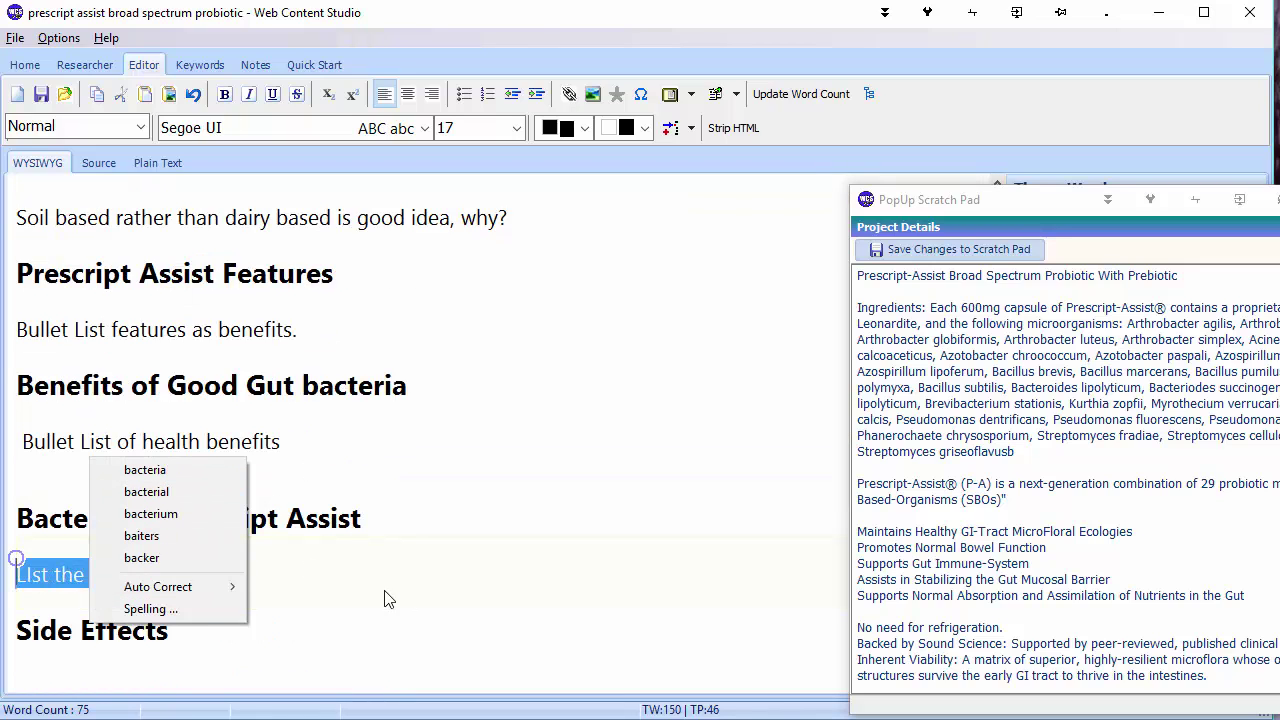
pyautogui.click(295, 572)
pyautogui.tripleClick(147, 566)
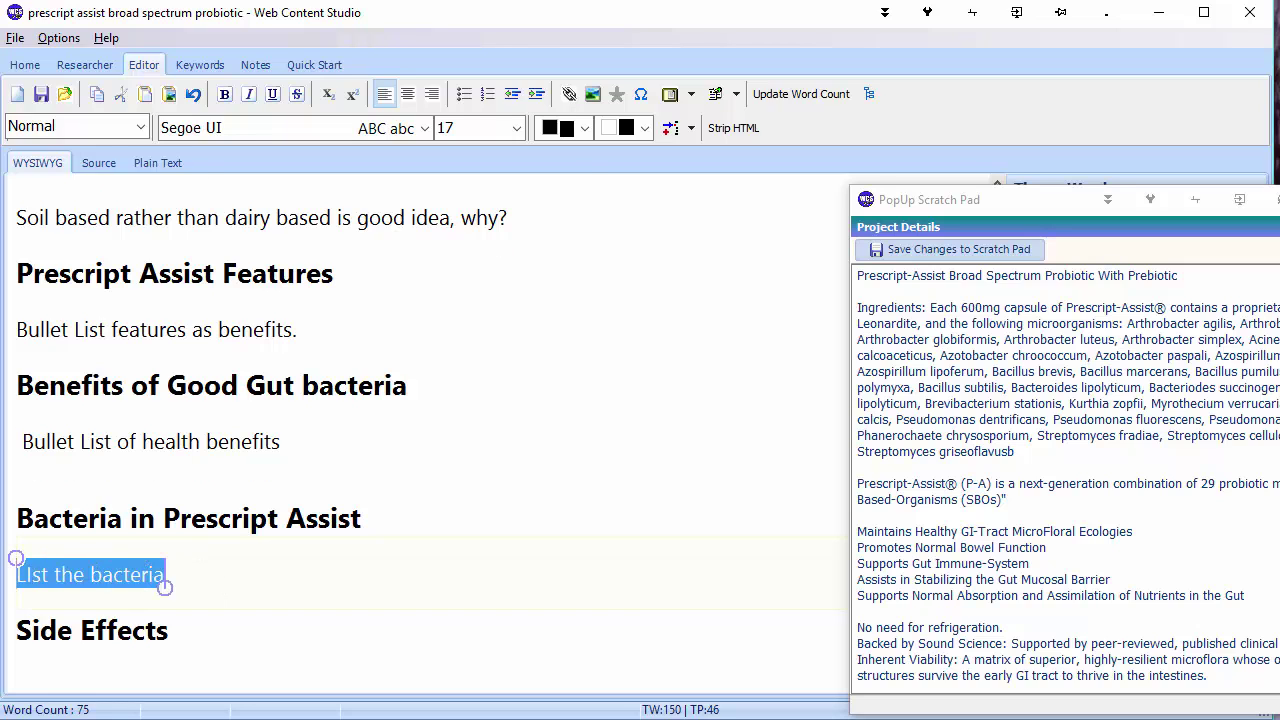
pyautogui.press('BackSpace')
pyautogui.press('BackSpace')
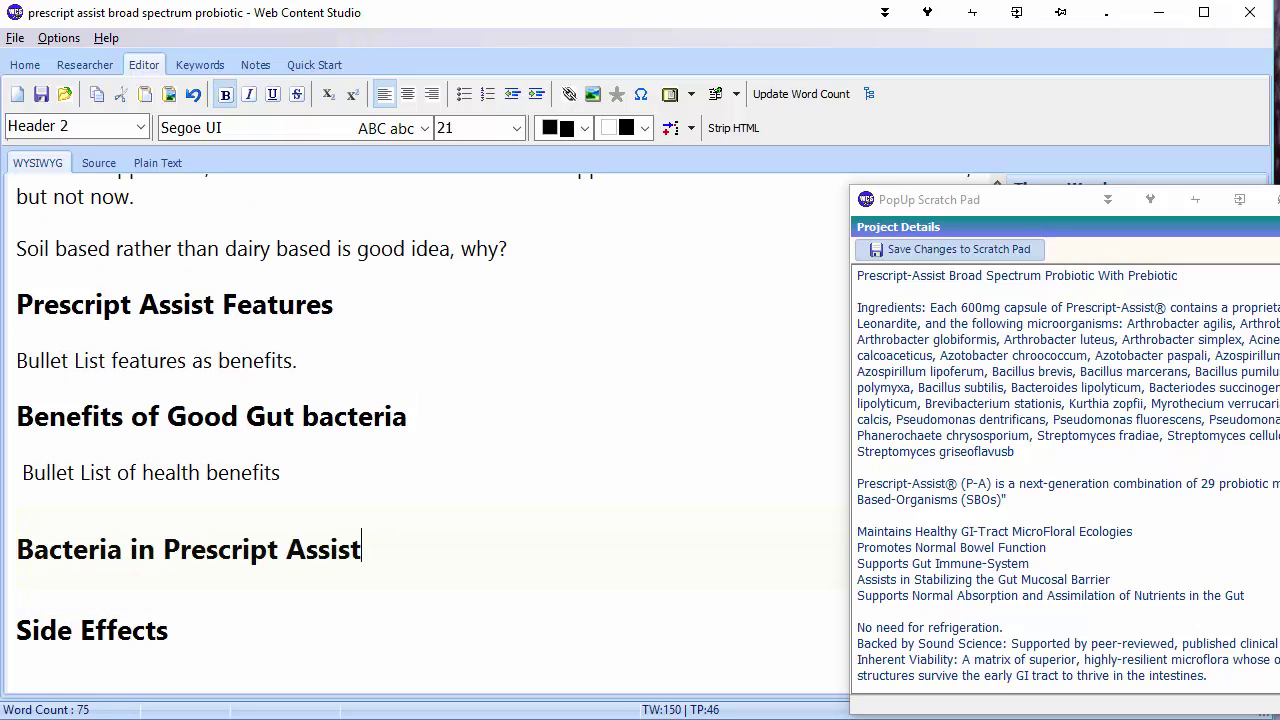
pyautogui.press('Return')
pyautogui.hotkey('ctrl', 'v')
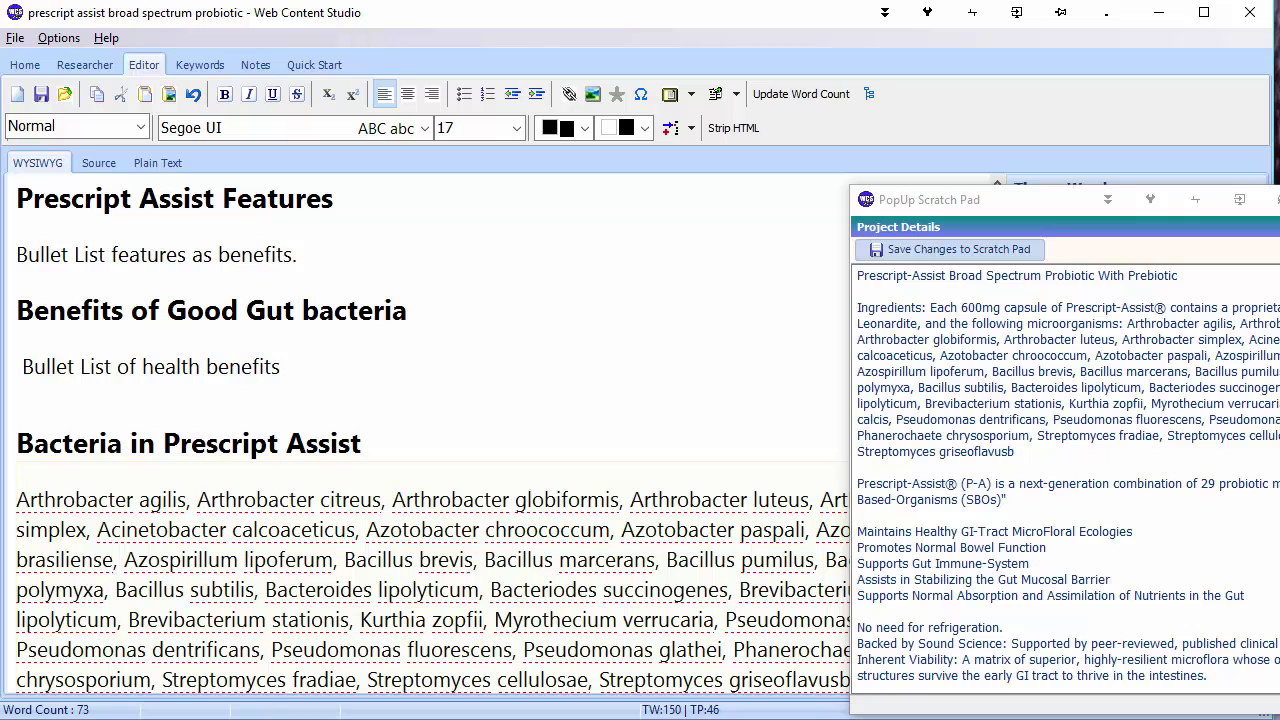
pyautogui.click(1066, 202)
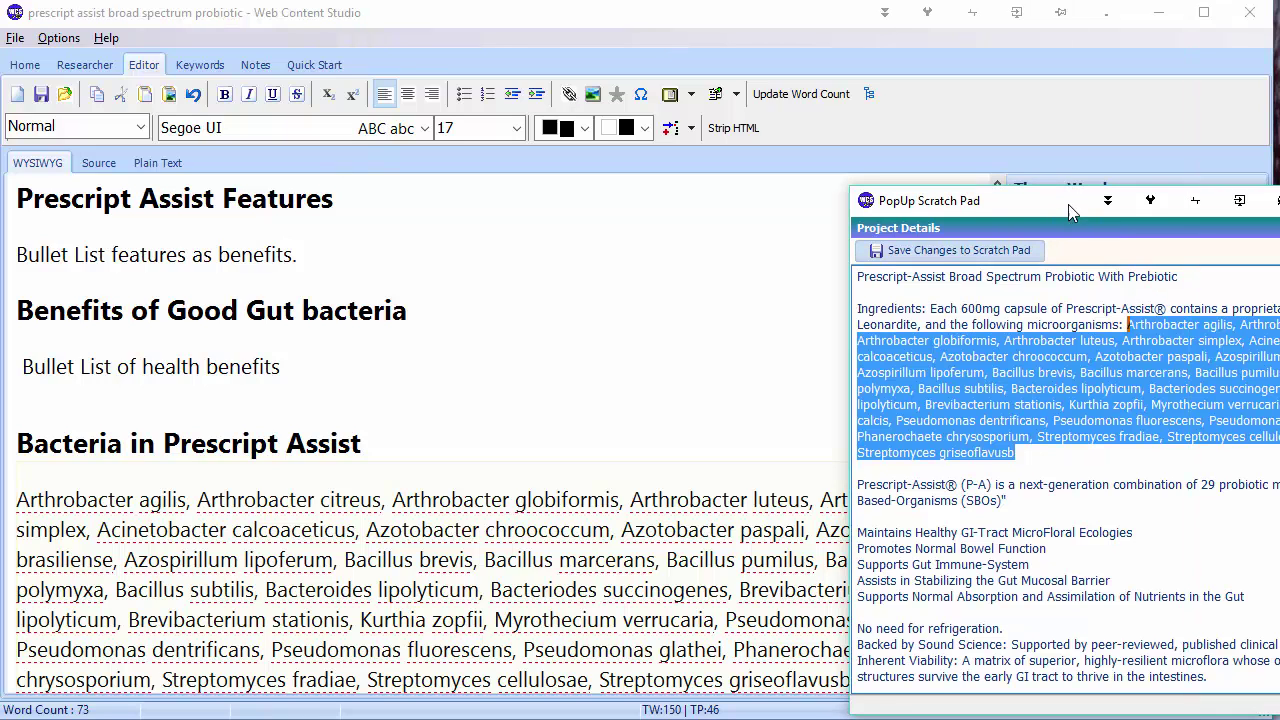
pyautogui.scroll(-1, 801, 602)
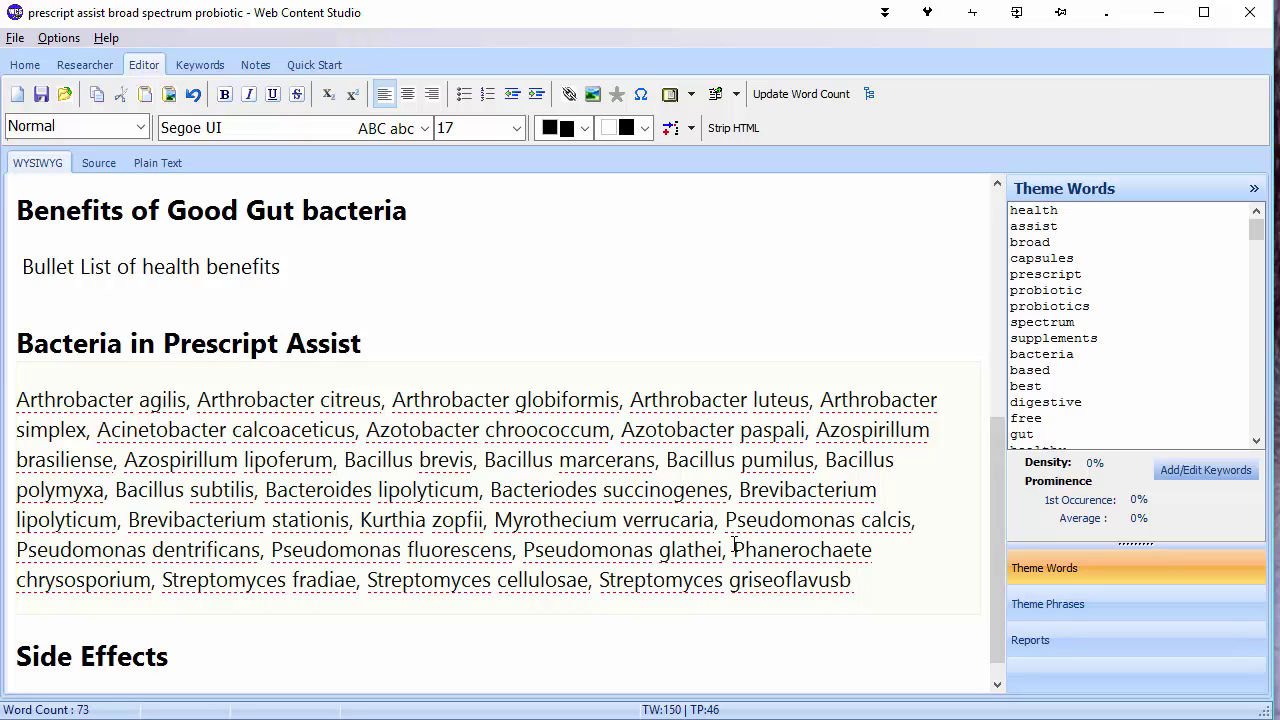
# Step: Review the product title in the scratch pad, close it, and jump to the article top with Ctrl+Home
pyautogui.click(350, 340)
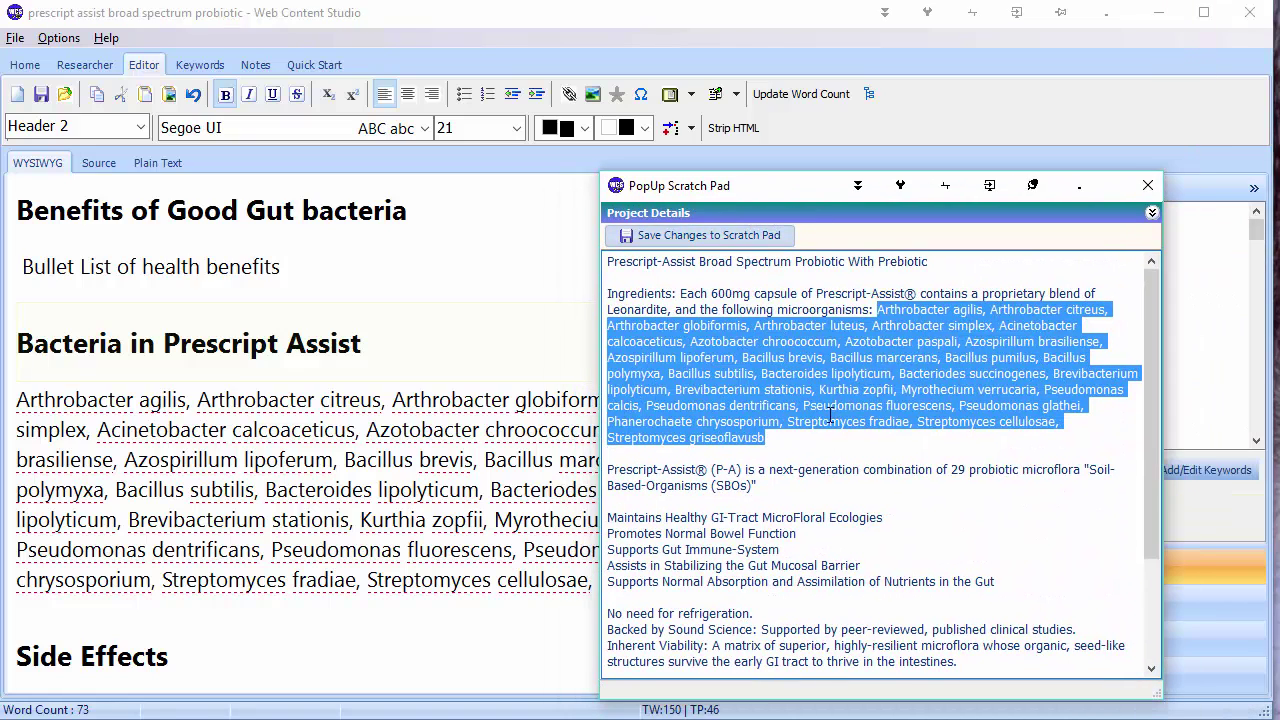
pyautogui.moveTo(1156, 313); pyautogui.dragTo(1162, 265)
pyautogui.moveTo(626, 261); pyautogui.dragTo(930, 261)
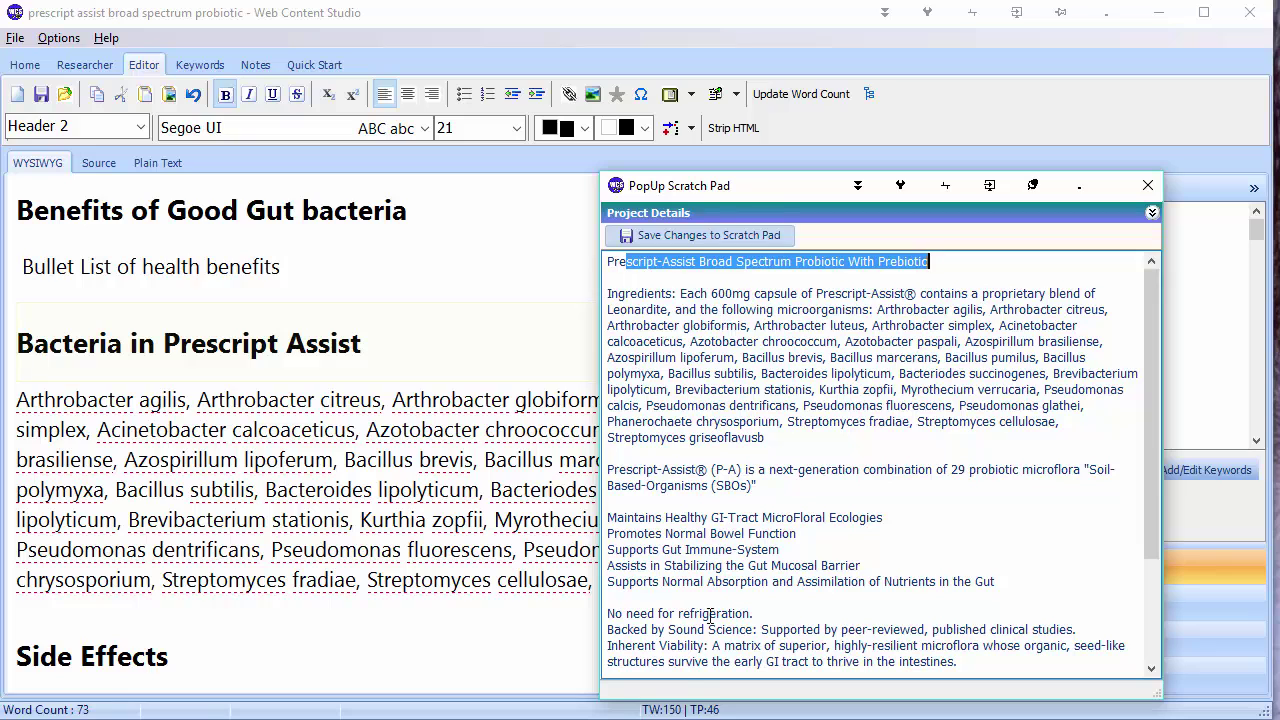
pyautogui.scroll(-3, 909, 404)
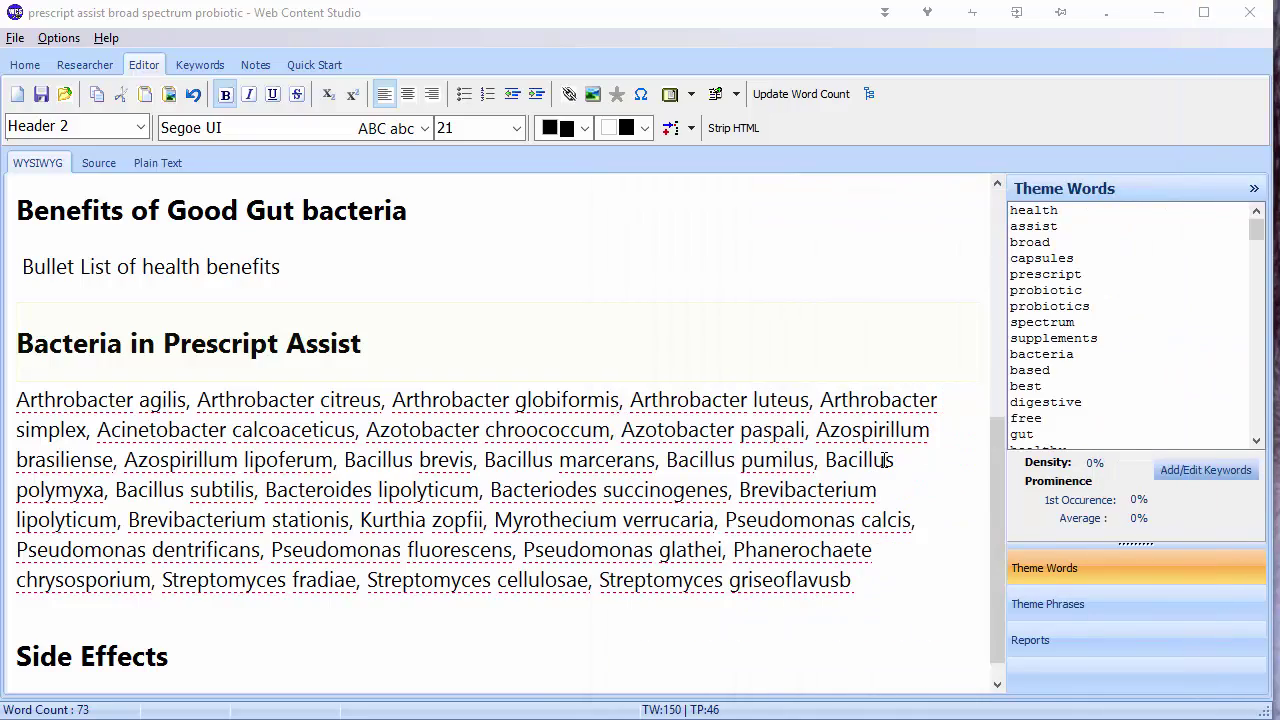
pyautogui.moveTo(1003, 528)
pyautogui.mouseDown()
pyautogui.moveTo(1003, 286)
pyautogui.moveTo(990, 522)
pyautogui.mouseUp()
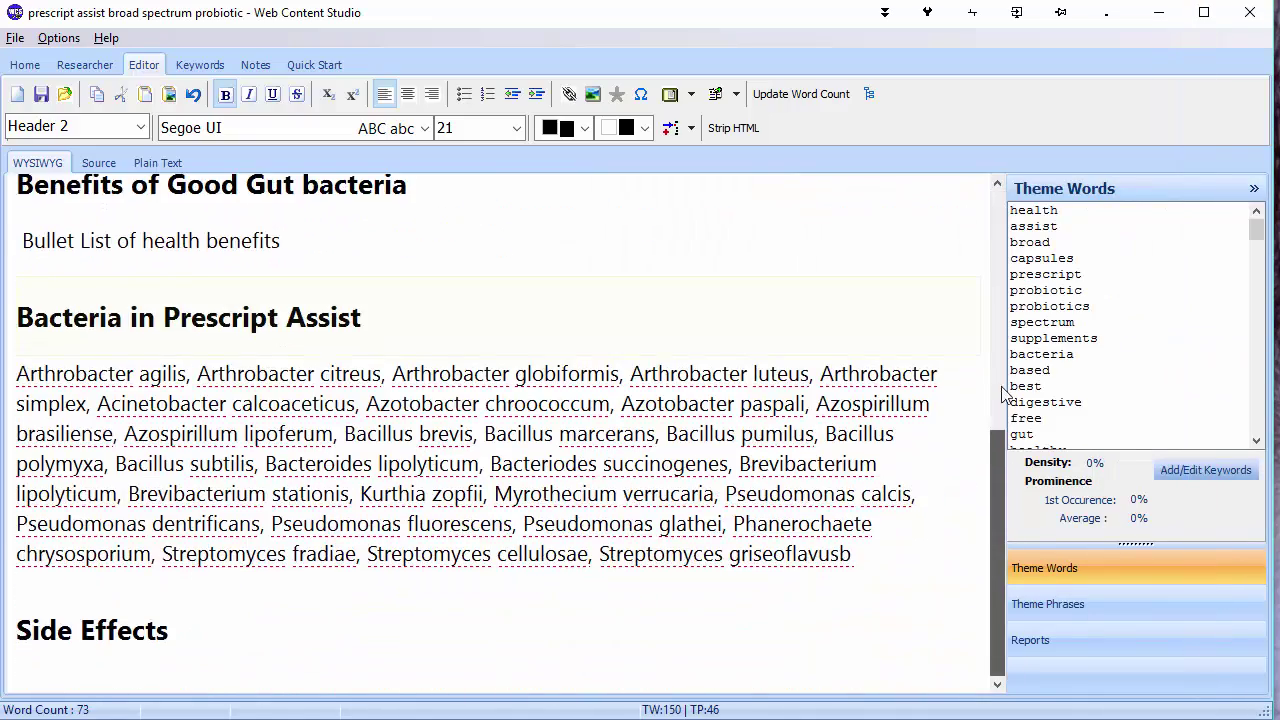
pyautogui.hotkey('ctrl', 'Home')
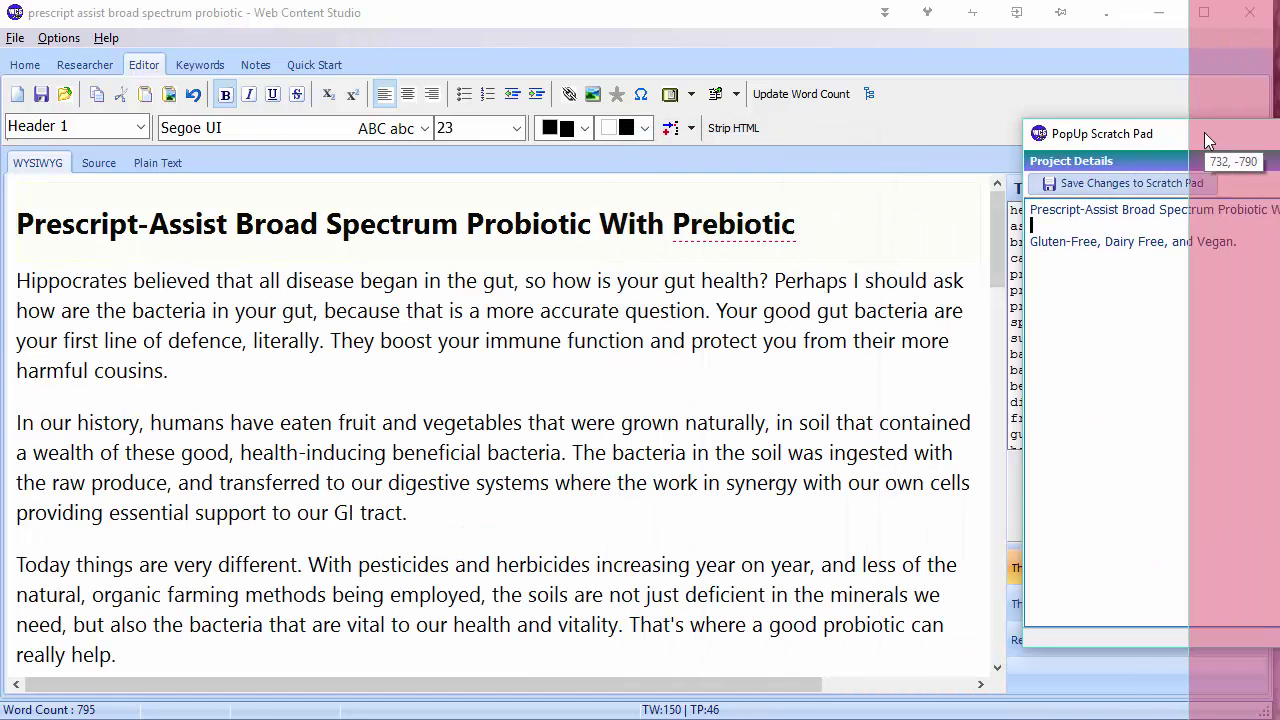
# Step: Delete the 'Gluten-Free, Dairy Free, and Vegan.' line from the scratch pad, then close it, saving changes
pyautogui.moveTo(1013, 163); pyautogui.dragTo(693, 126)
pyautogui.click(767, 231)
pyautogui.hotkey('shift', 'Up')
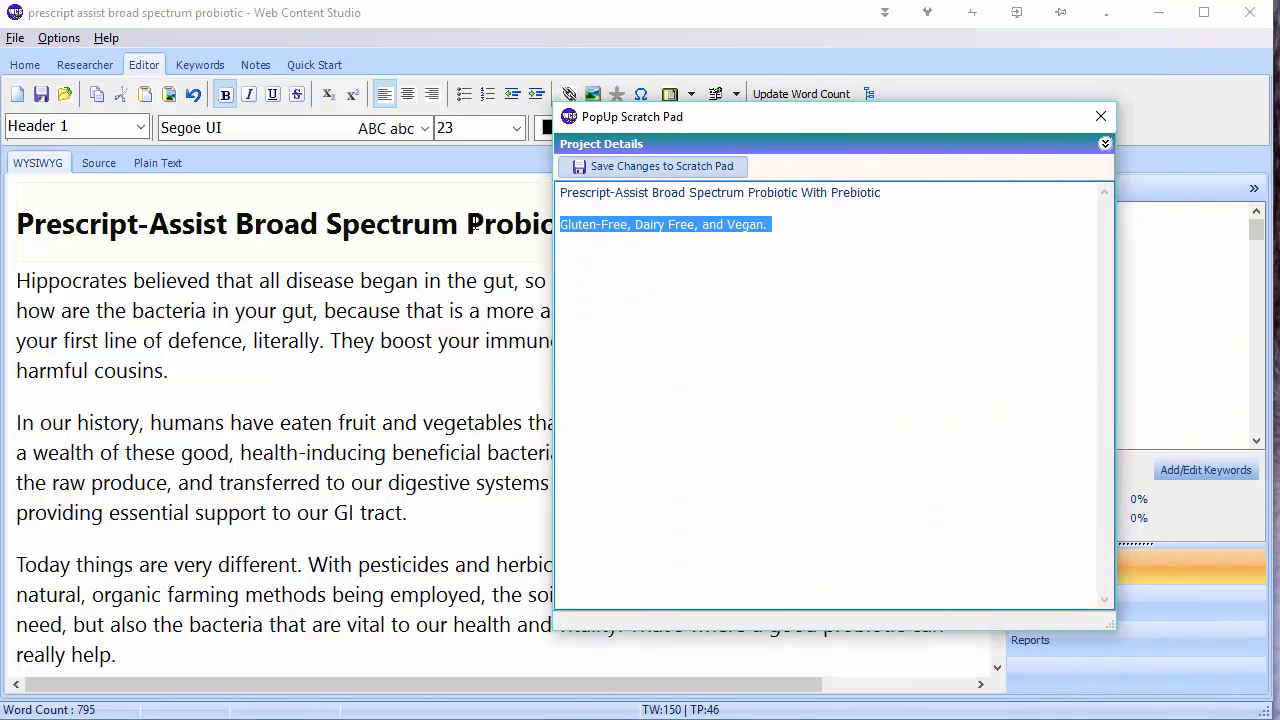
pyautogui.press('Delete')
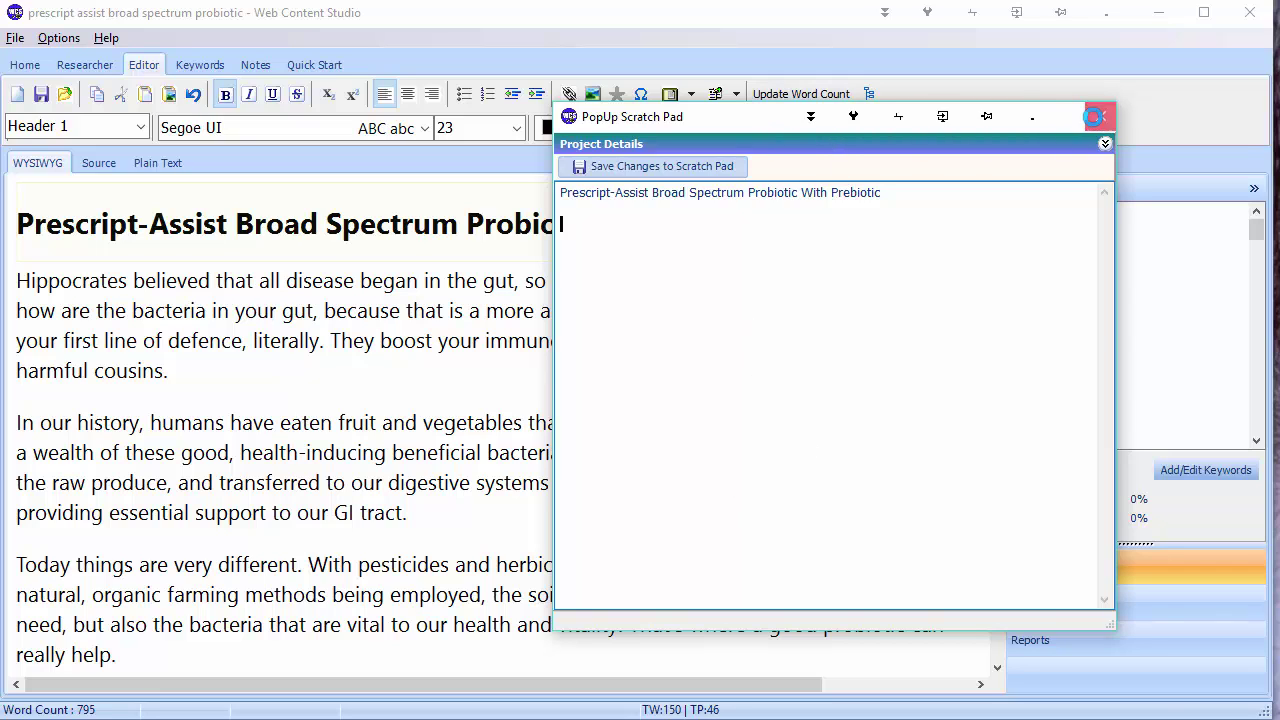
pyautogui.click(1100, 115)
pyautogui.click(1269, 387)
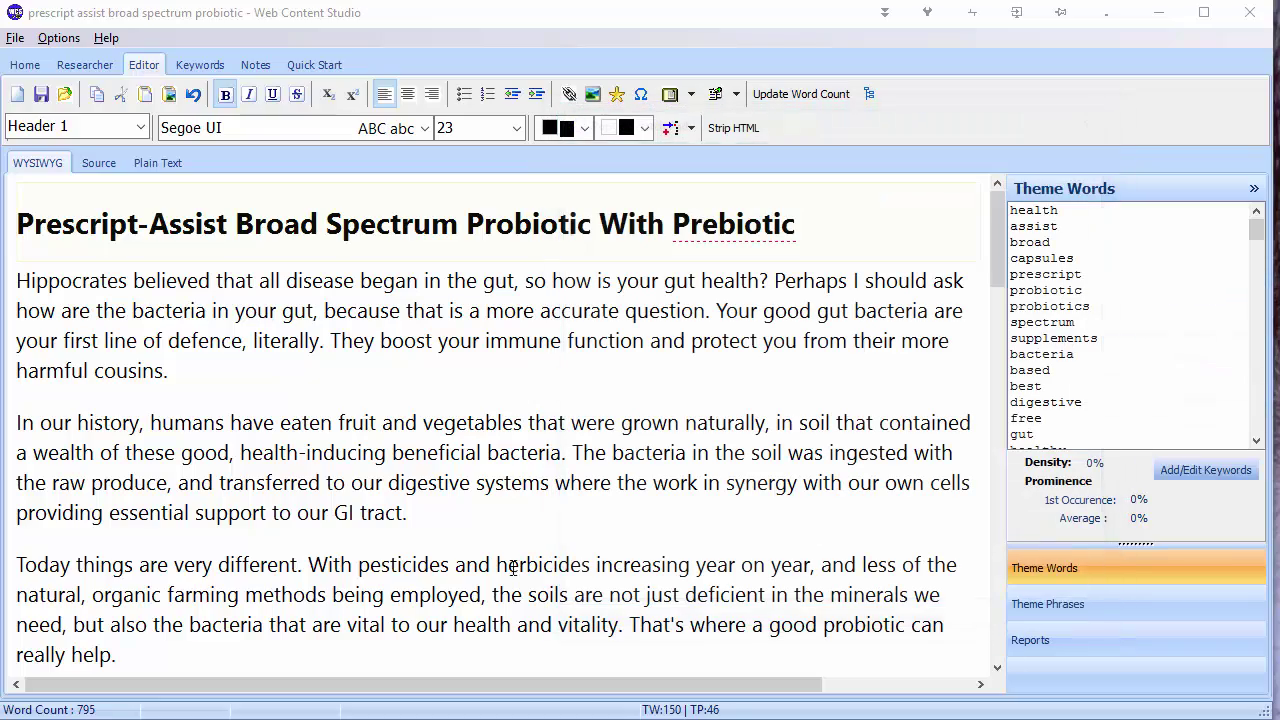
pyautogui.moveTo(999, 218); pyautogui.dragTo(993, 552)
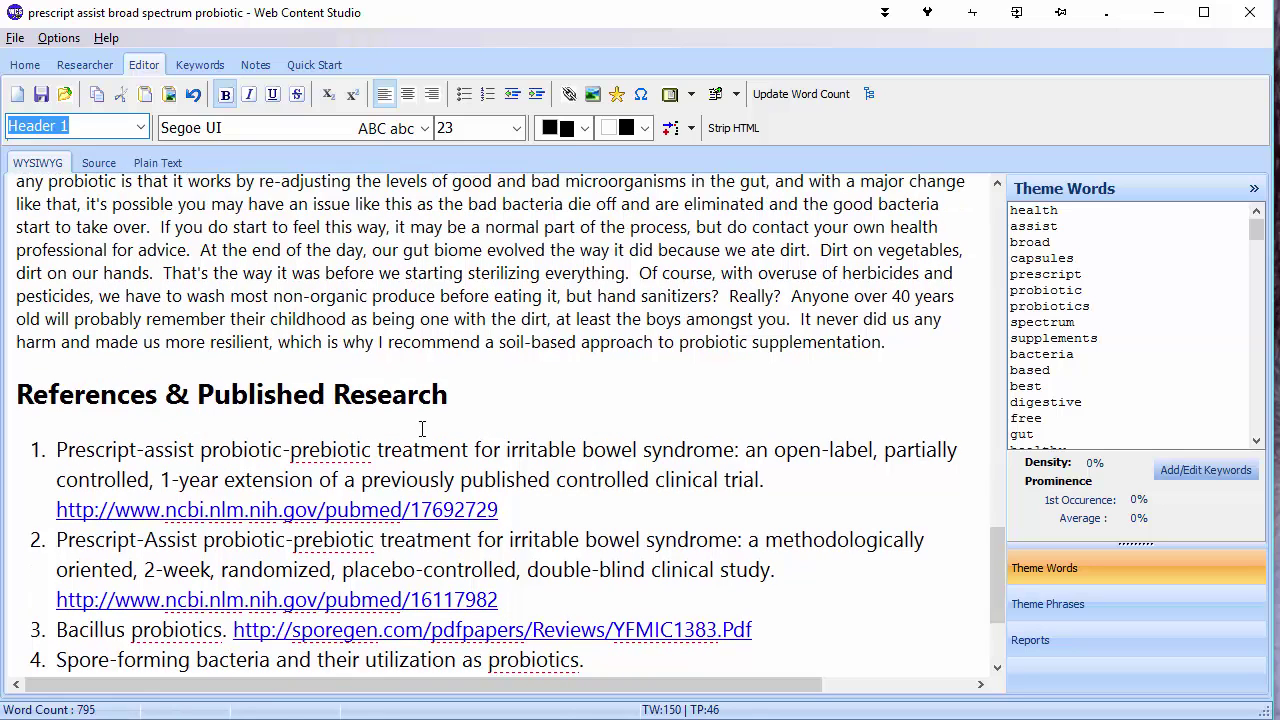
pyautogui.click(530, 450)
pyautogui.scroll(-3, 530, 445)
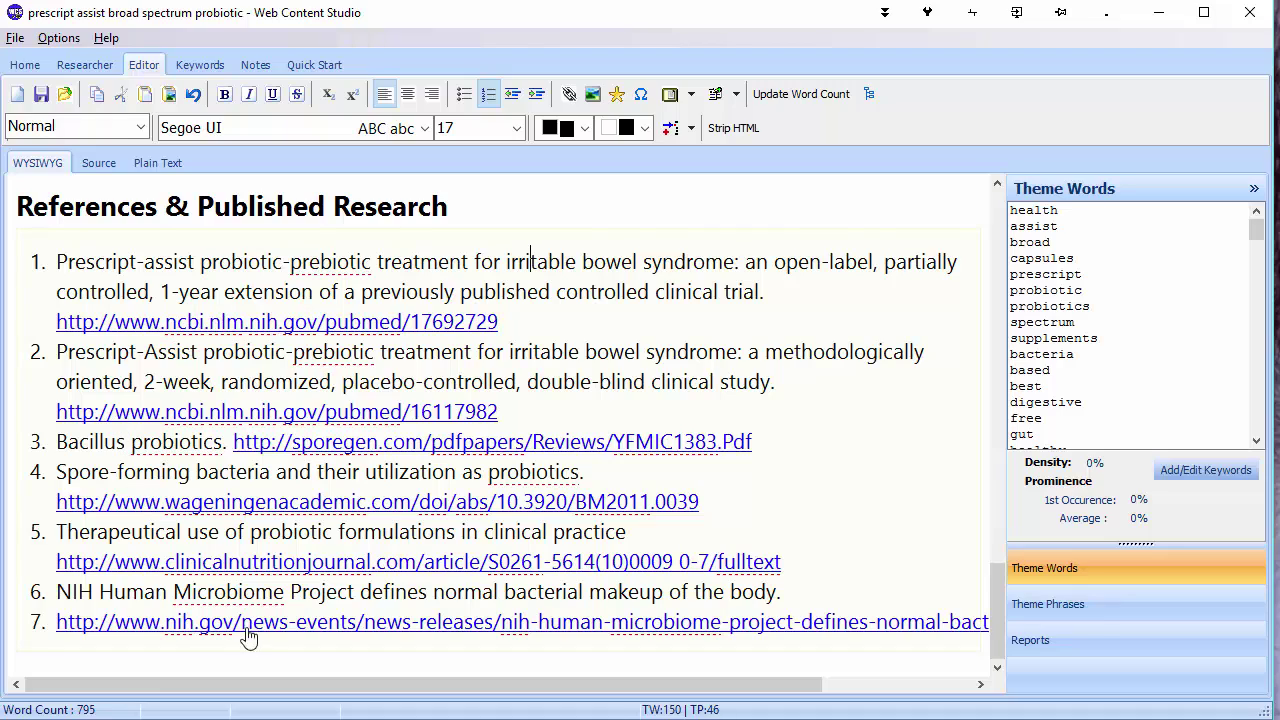
pyautogui.scroll(20, 825, 457)
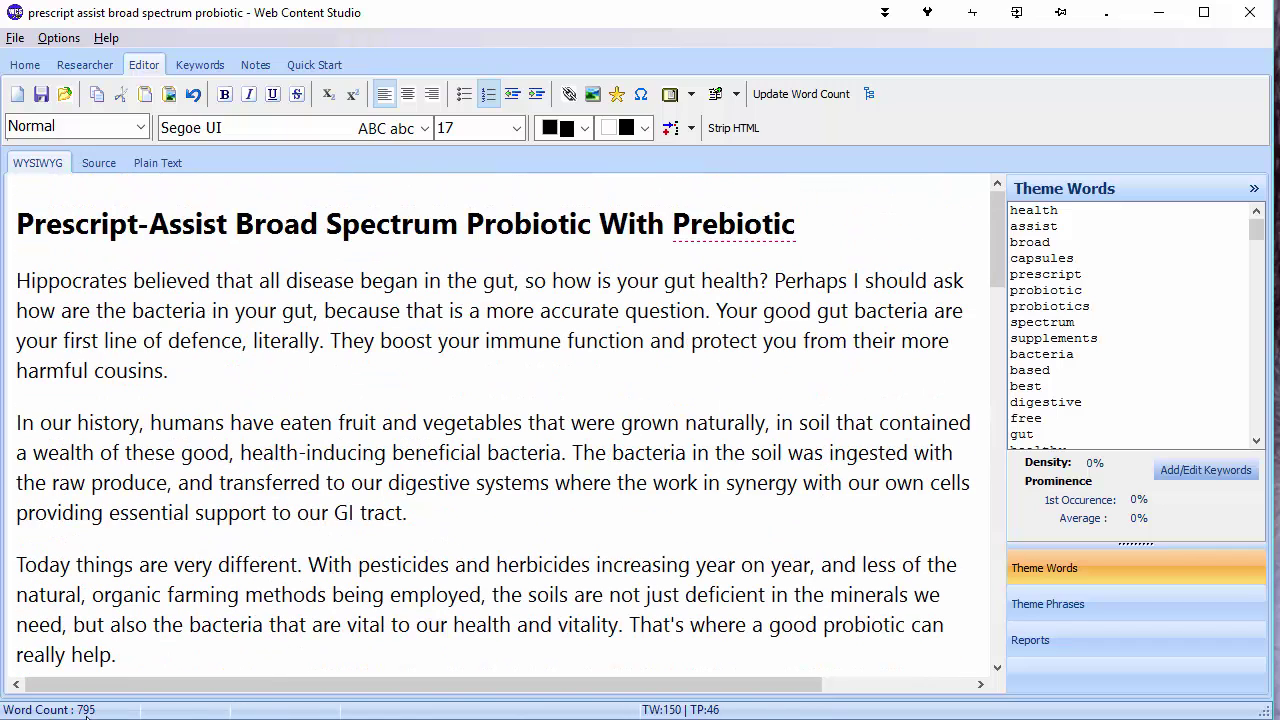
pyautogui.click(118, 648)
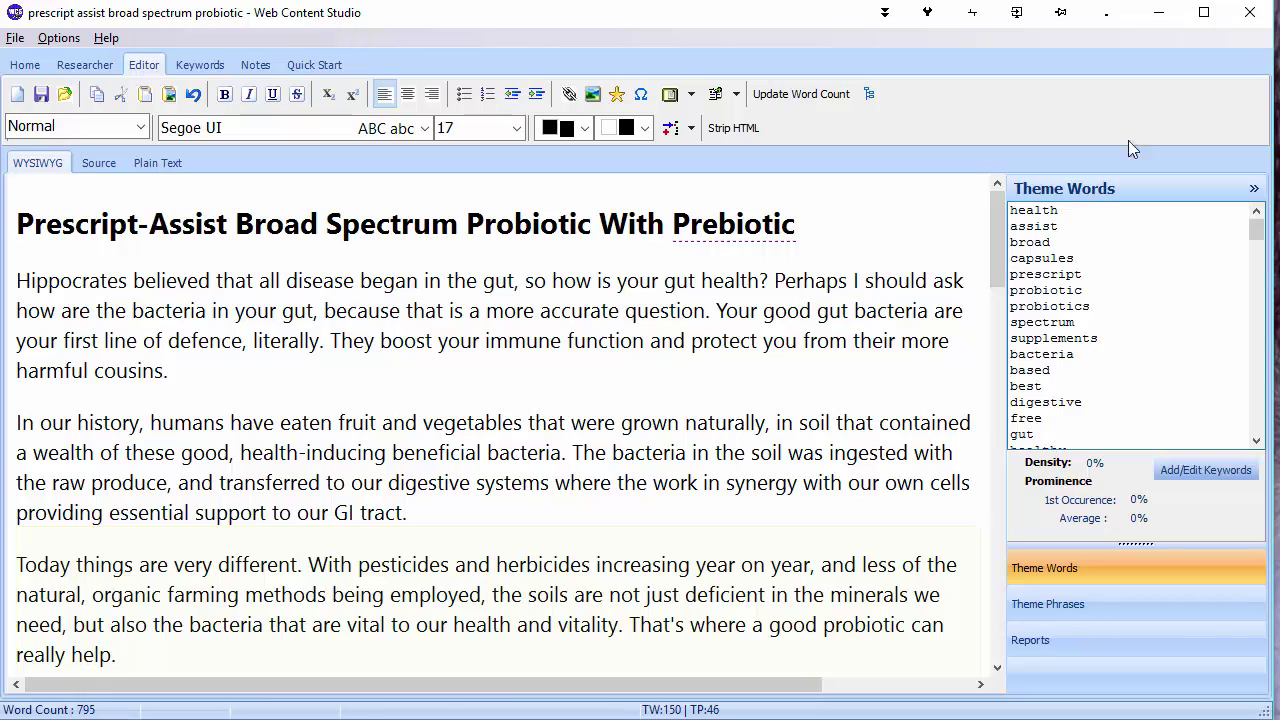
pyautogui.click(688, 283)
pyautogui.scroll(-20, 686, 280)
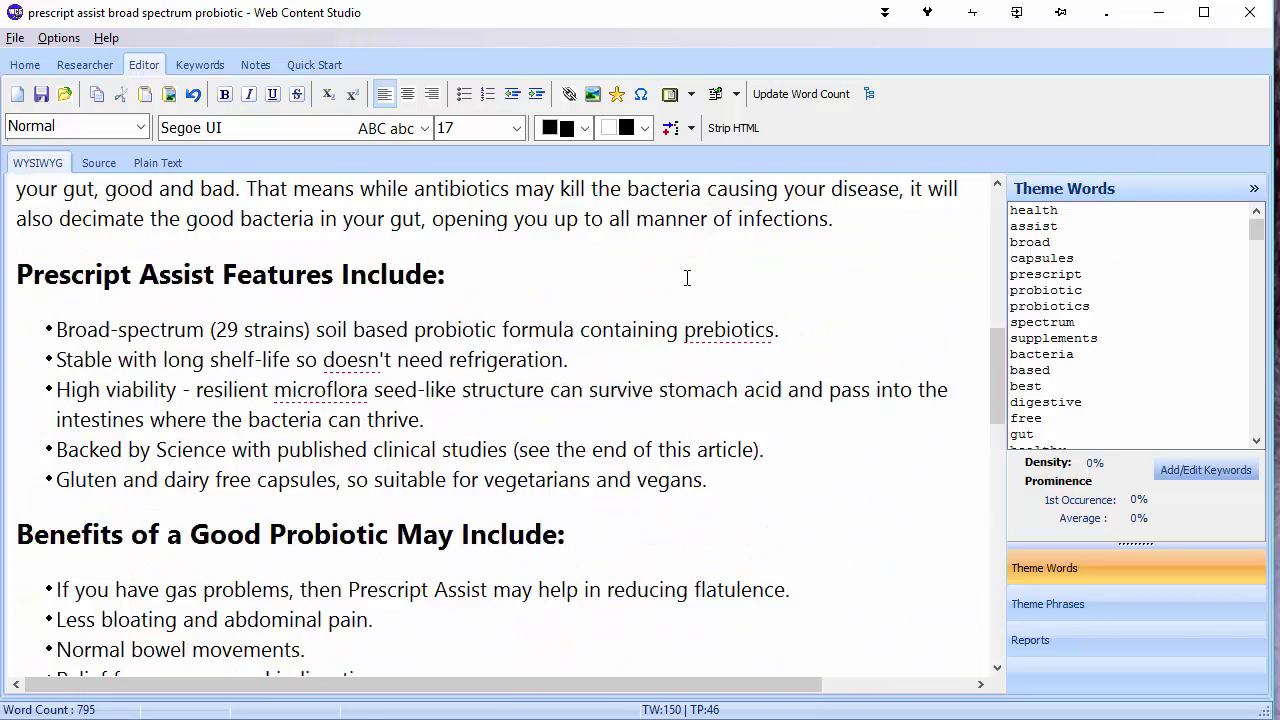
pyautogui.scroll(20, 638, 325)
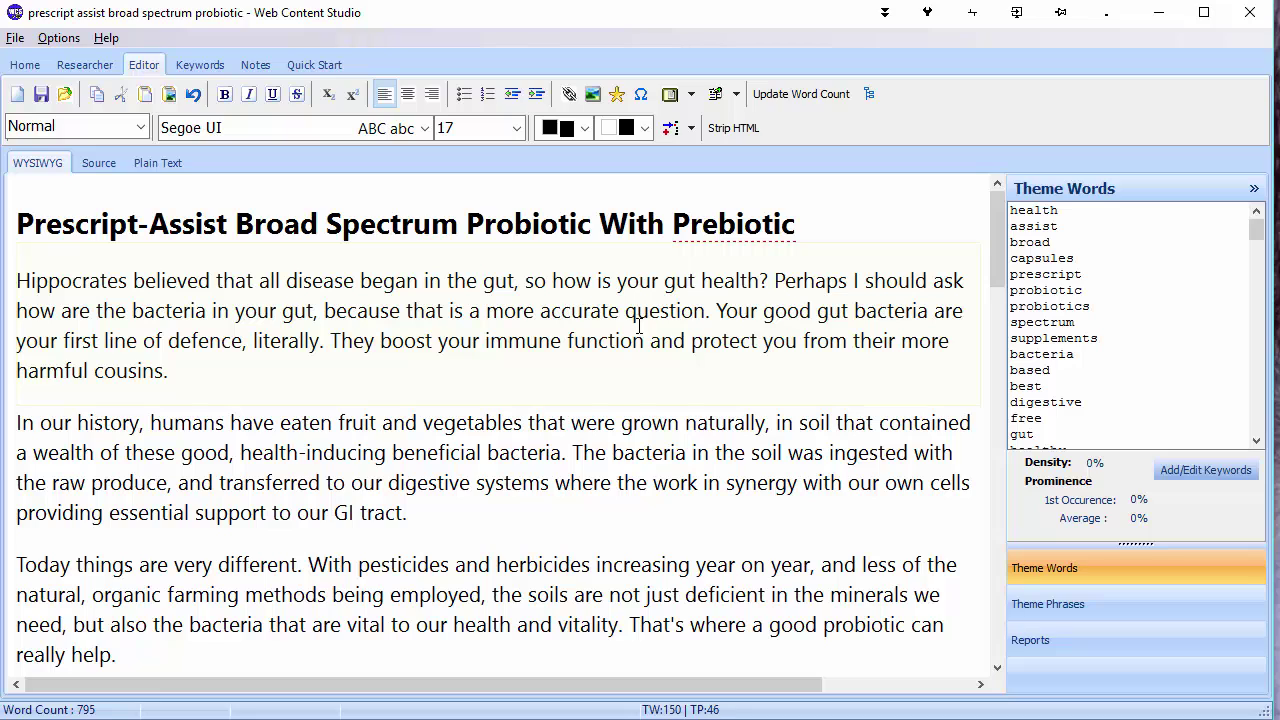